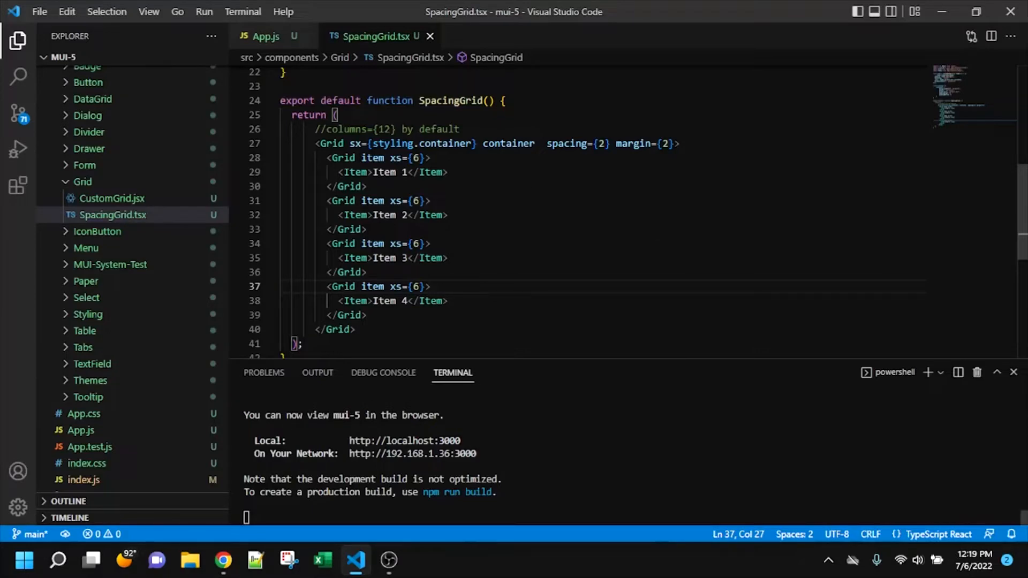
# Switch from SpacingGrid.tsx to the localhost:3000 grid page in Chrome with DevTools open
pyautogui.click(224, 560)
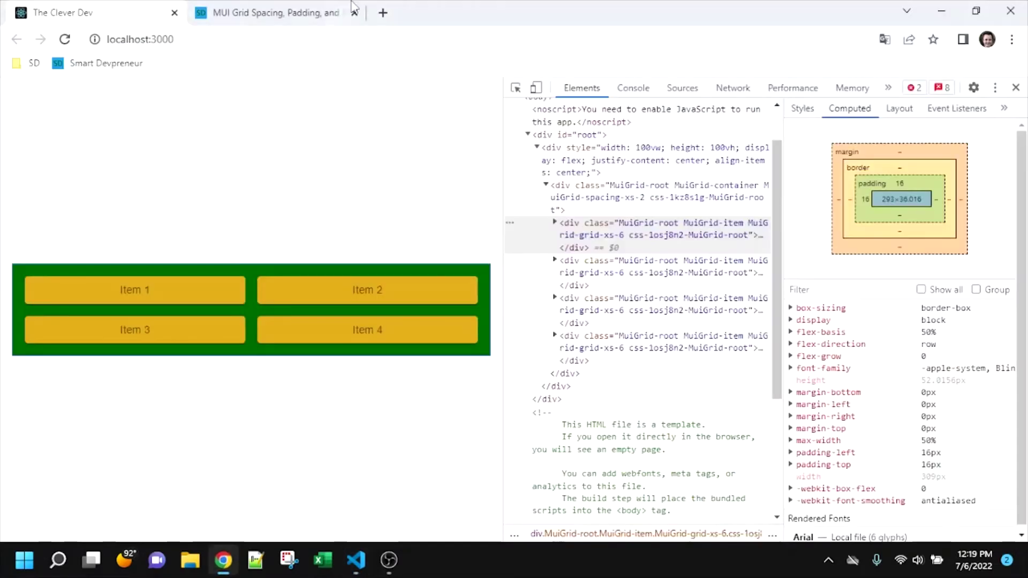
# Review the MUI Grid spacing article's no-padding example, then return to the localhost grid tab
pyautogui.click(289, 12)
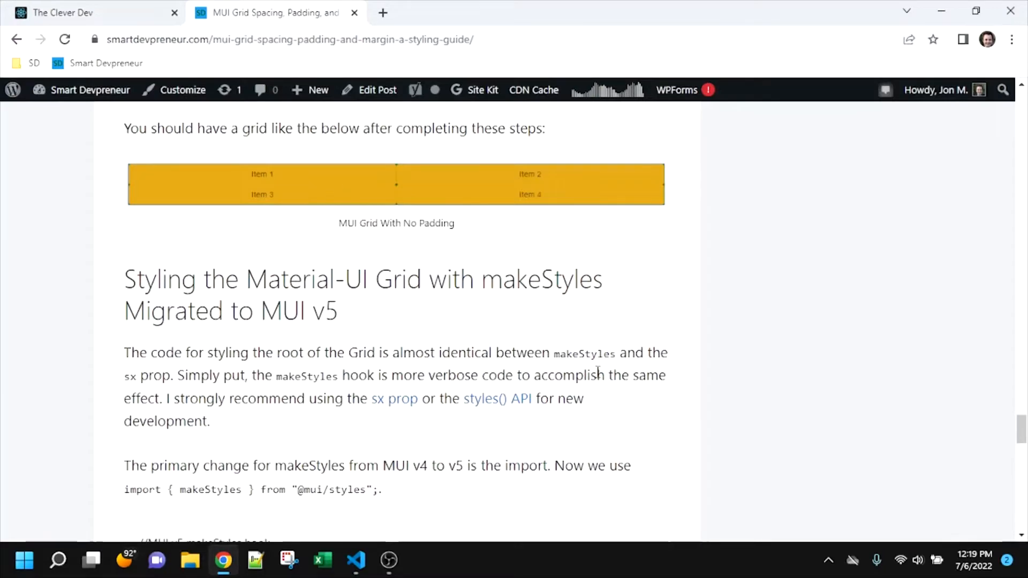
pyautogui.scroll(-4, 597, 372)
pyautogui.scroll(4, 588, 374)
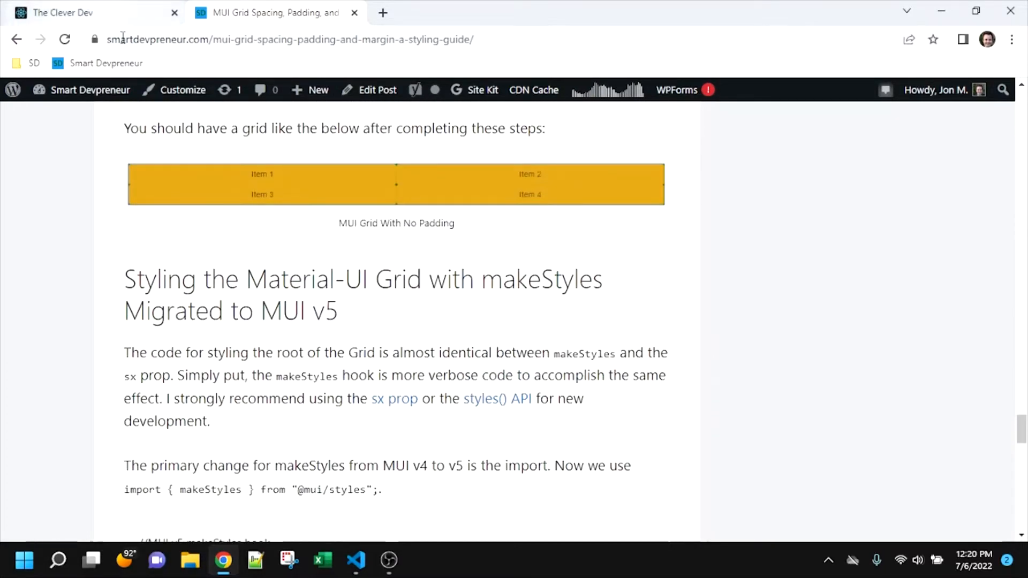
pyautogui.scroll(1, 422, 243)
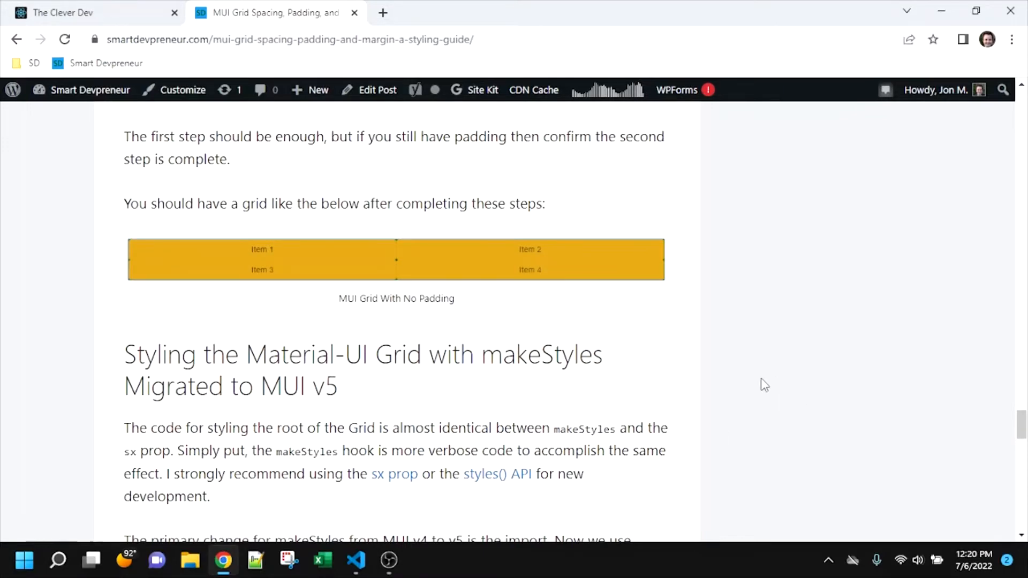
pyautogui.click(79, 6)
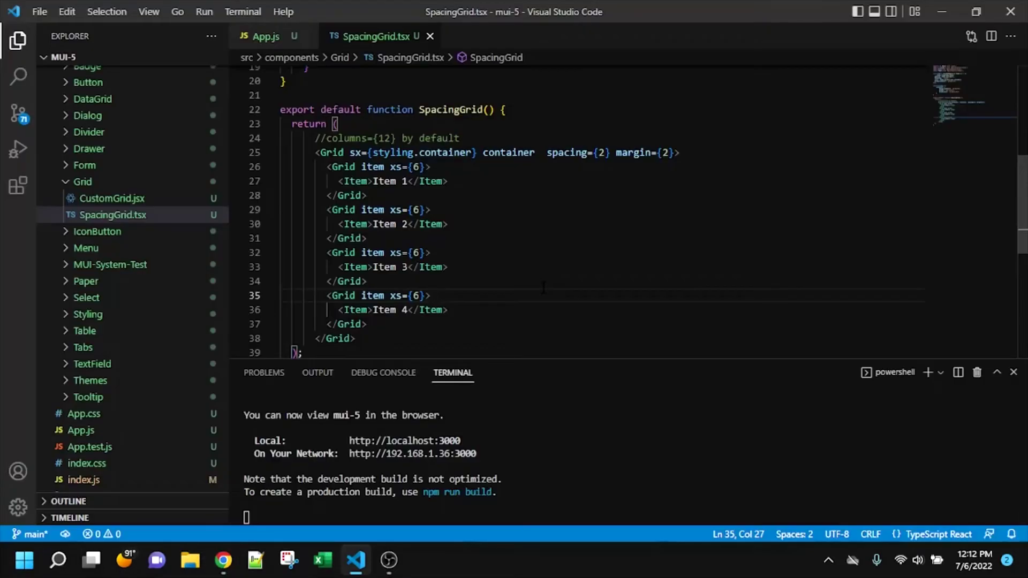
pyautogui.scroll(5, 543, 287)
pyautogui.scroll(1, 544, 286)
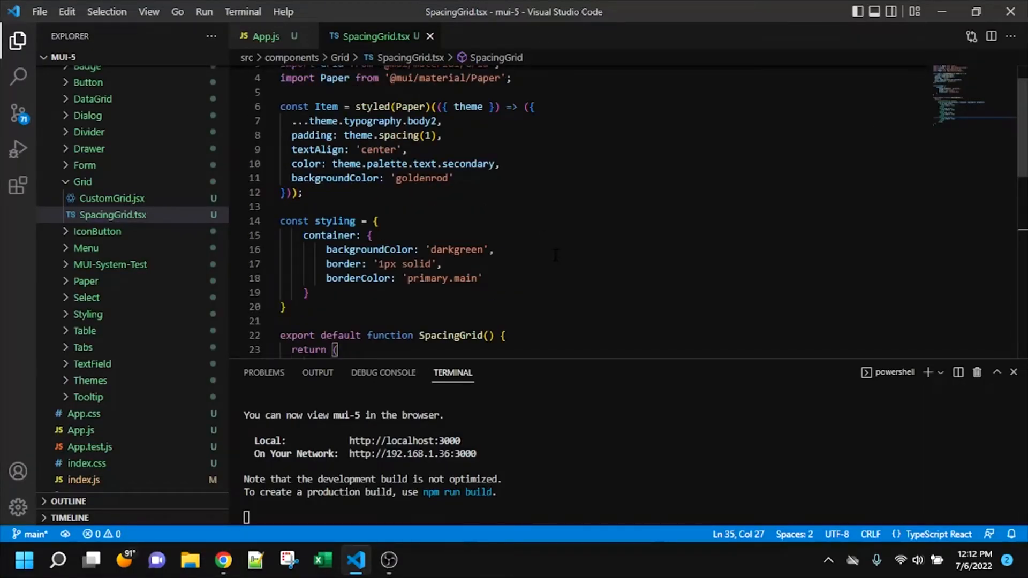
pyautogui.scroll(-3, 555, 254)
pyautogui.scroll(-3, 553, 265)
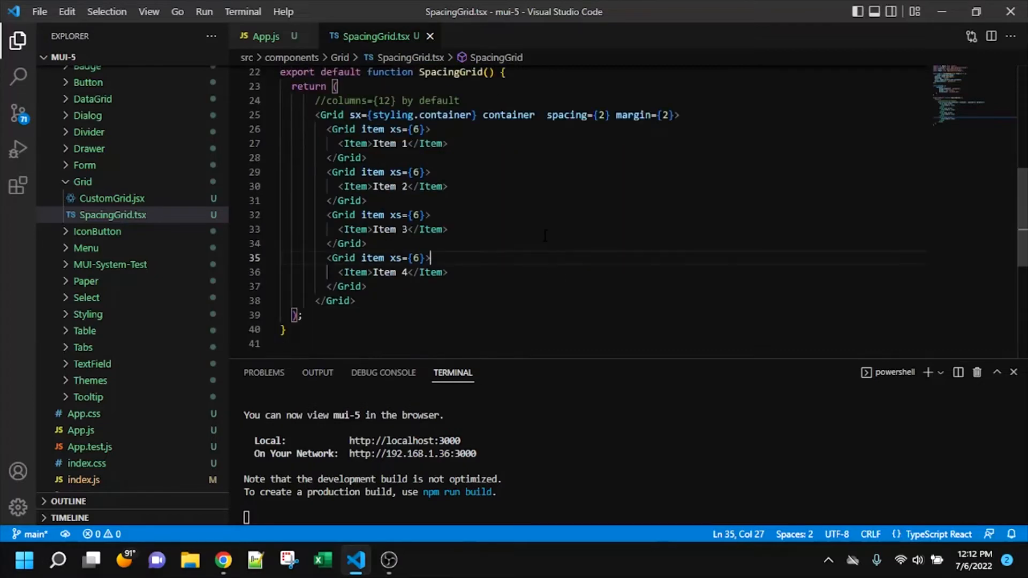
pyautogui.scroll(1, 544, 236)
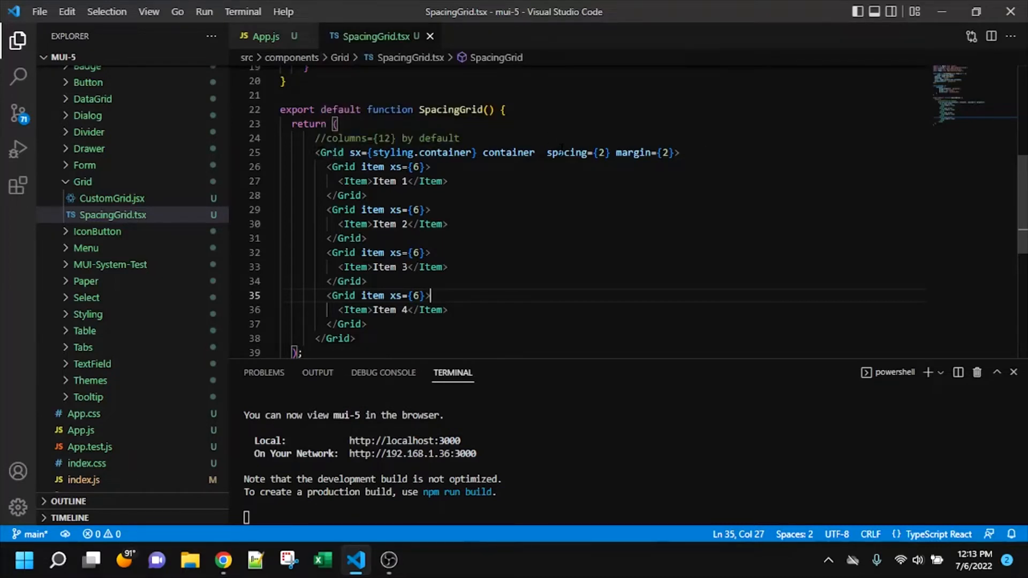
pyautogui.moveTo(509, 115)
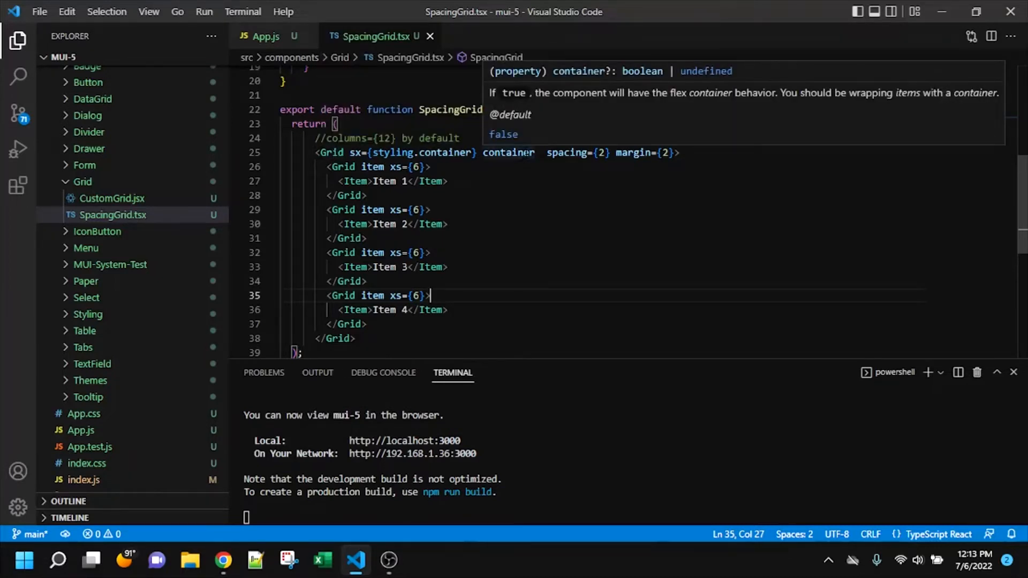
# Review the four child Grid item blocks and the parent's container and spacing={2} attributes
pyautogui.moveTo(327, 167); pyautogui.dragTo(443, 323)
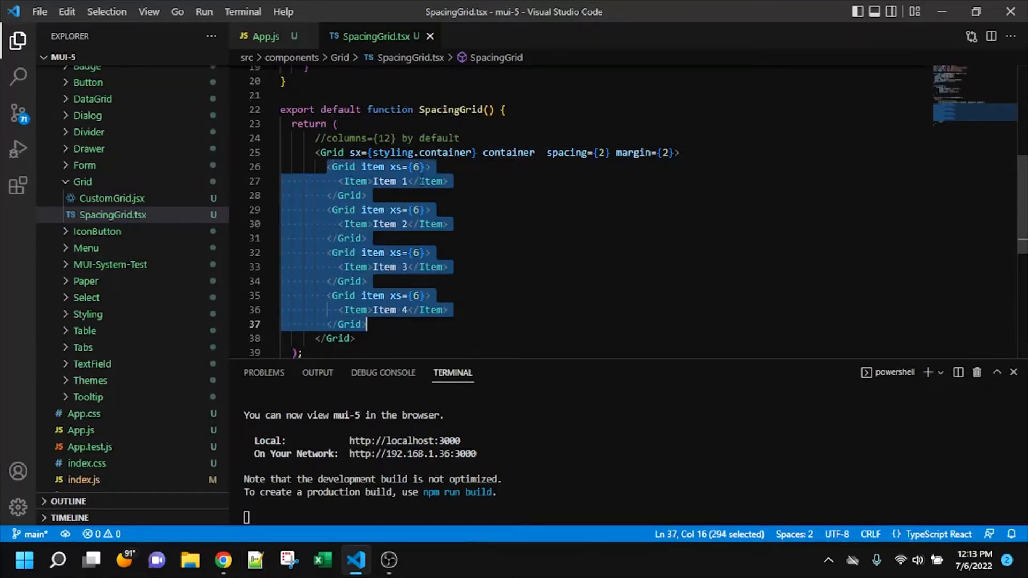
pyautogui.doubleClick(372, 166)
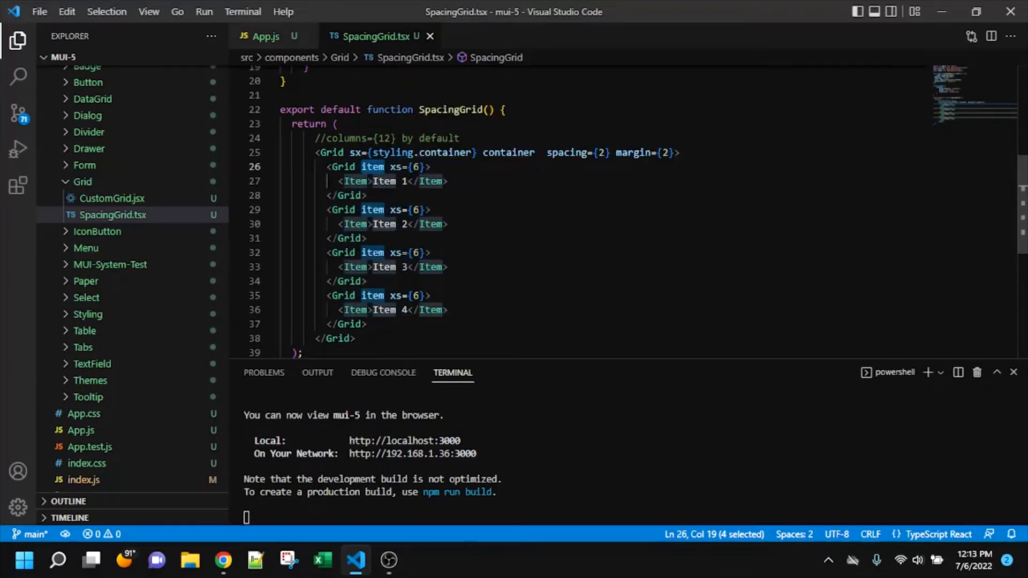
pyautogui.doubleClick(530, 153)
pyautogui.doubleClick(372, 167)
pyautogui.click(609, 153)
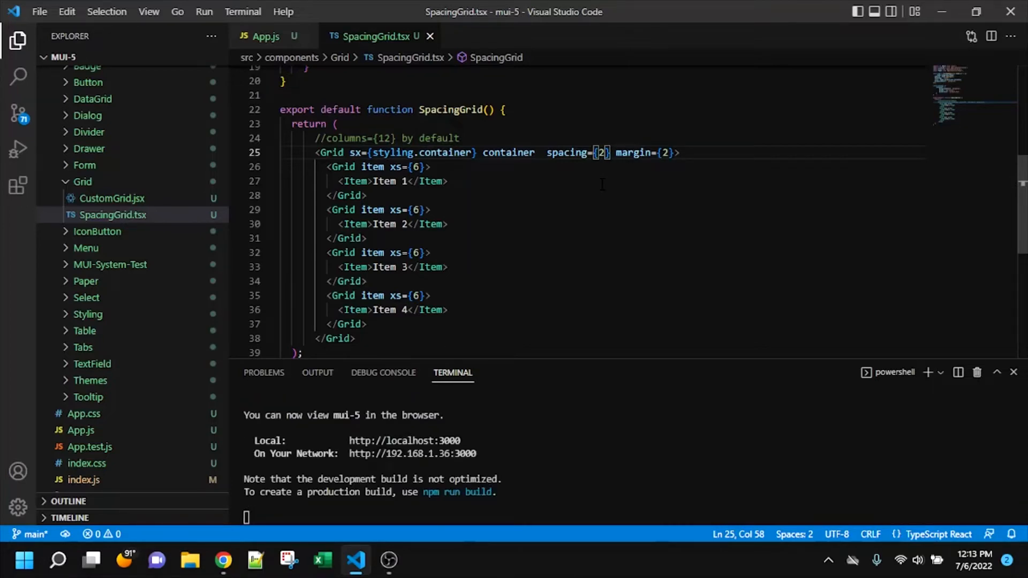
# Inspect Item 1 in DevTools to confirm the spacing class gives grid items 16px left and top padding
pyautogui.click(223, 560)
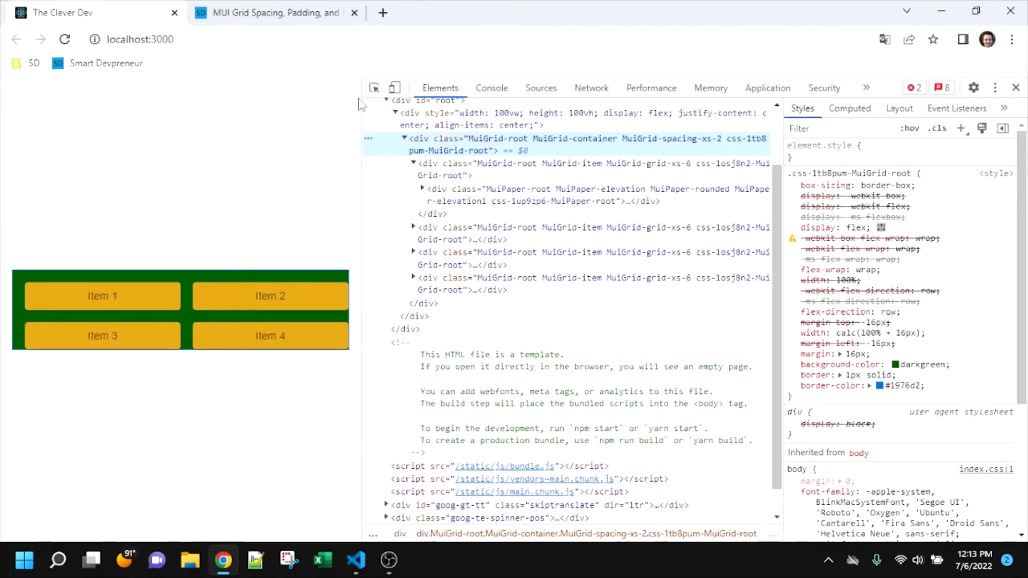
pyautogui.click(374, 88)
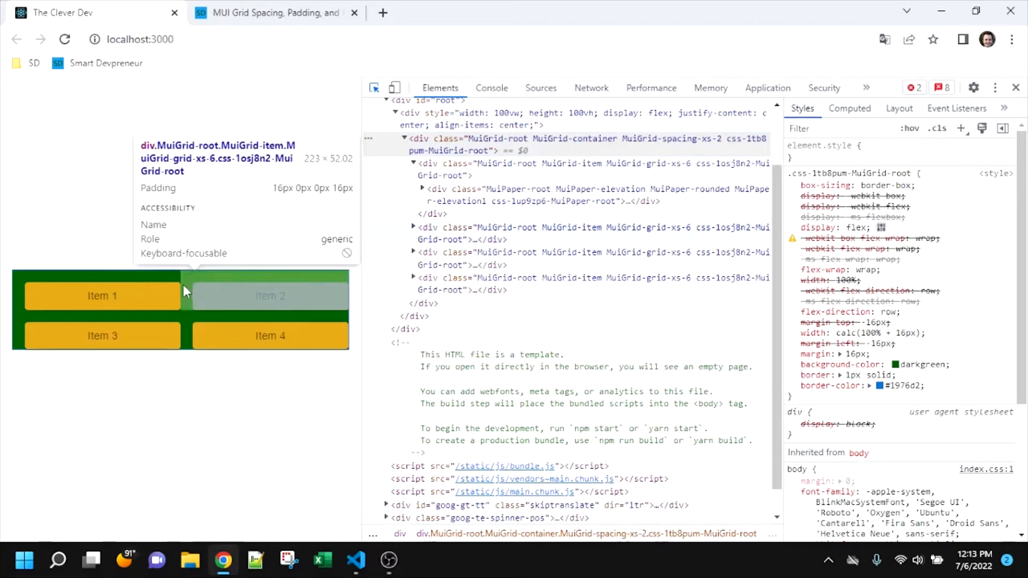
pyautogui.click(156, 289)
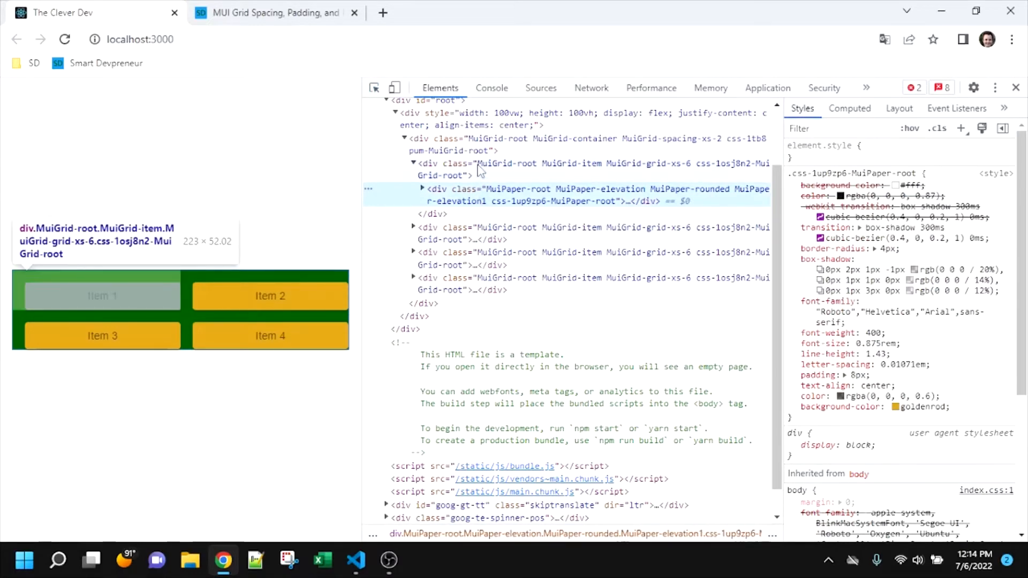
pyautogui.click(496, 149)
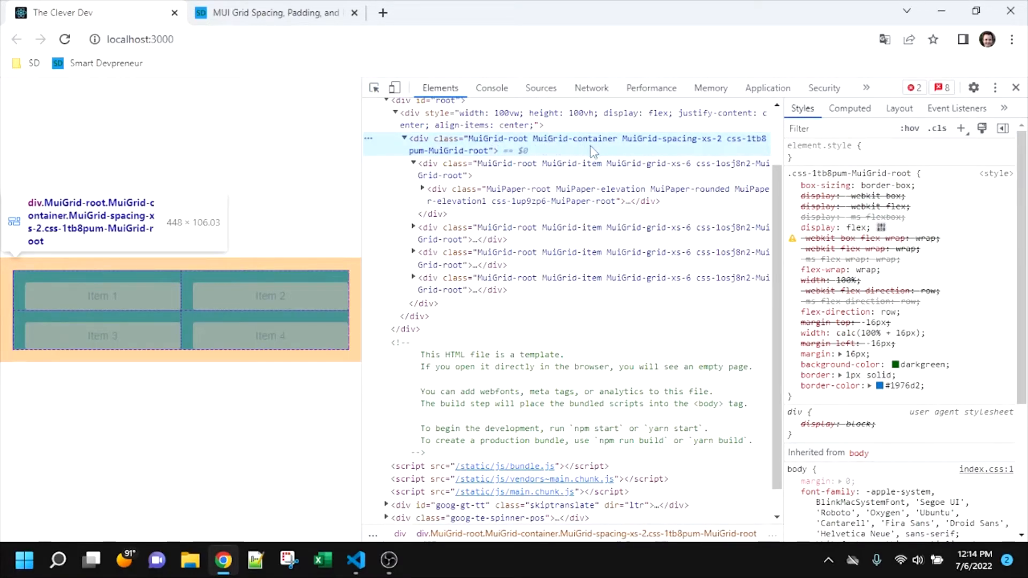
pyautogui.click(411, 168)
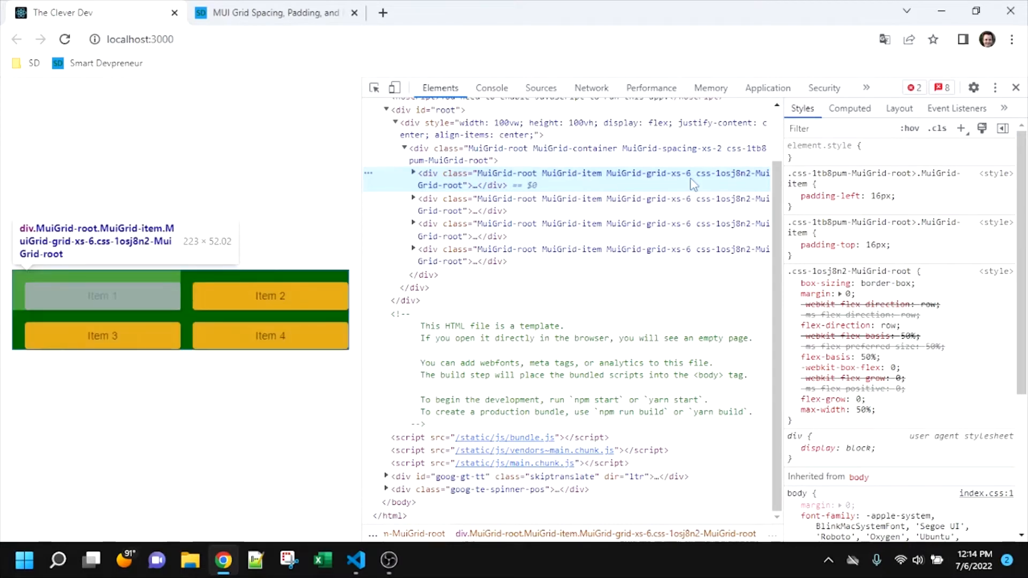
pyautogui.moveTo(835, 244)
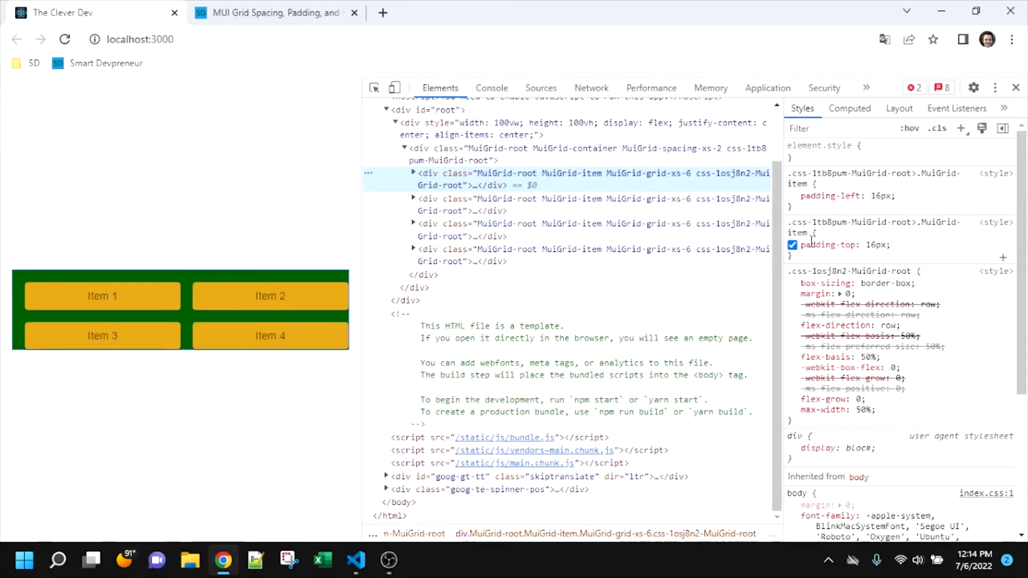
pyautogui.click(660, 255)
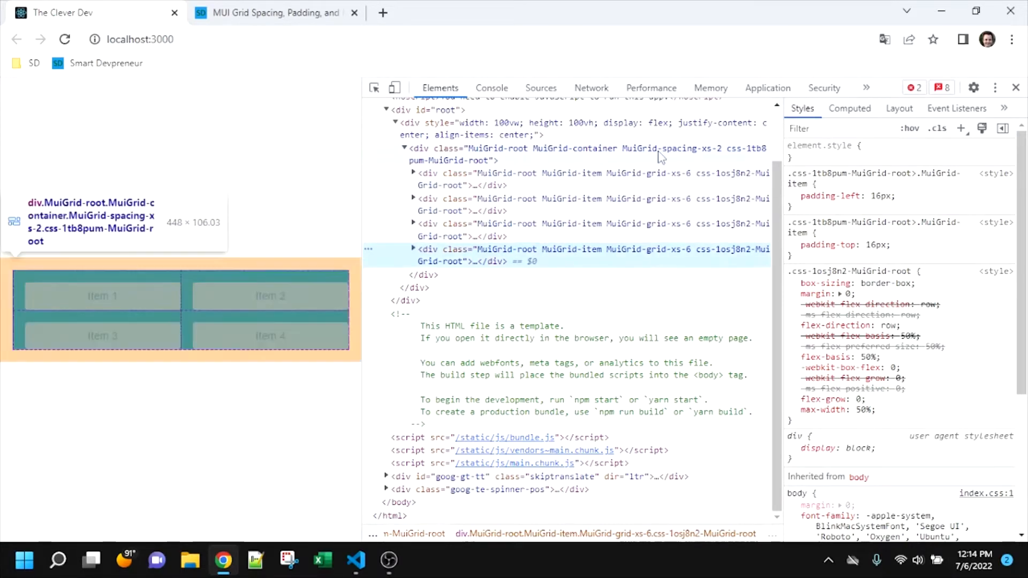
pyautogui.click(670, 178)
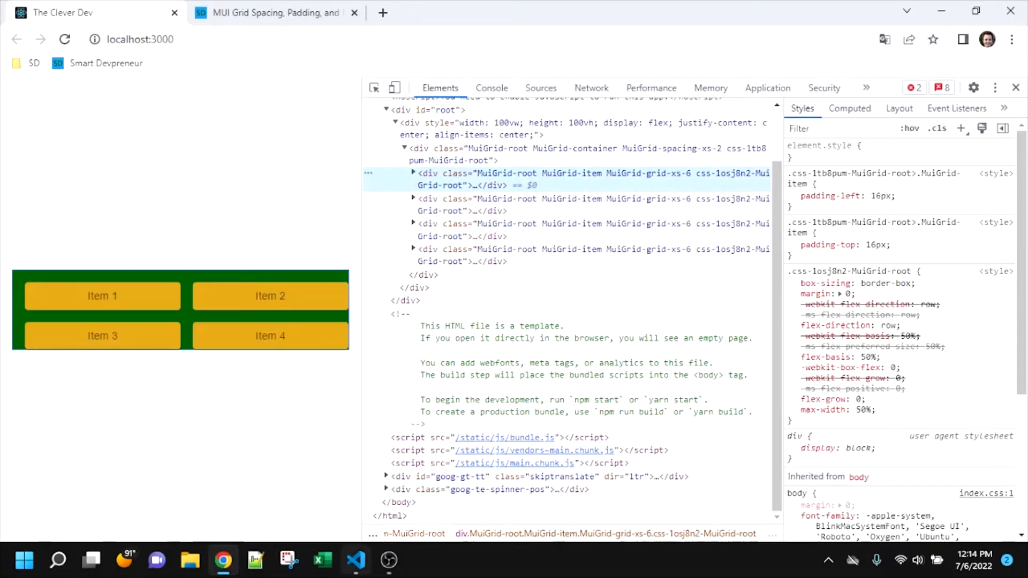
pyautogui.click(356, 561)
pyautogui.doubleClick(374, 166)
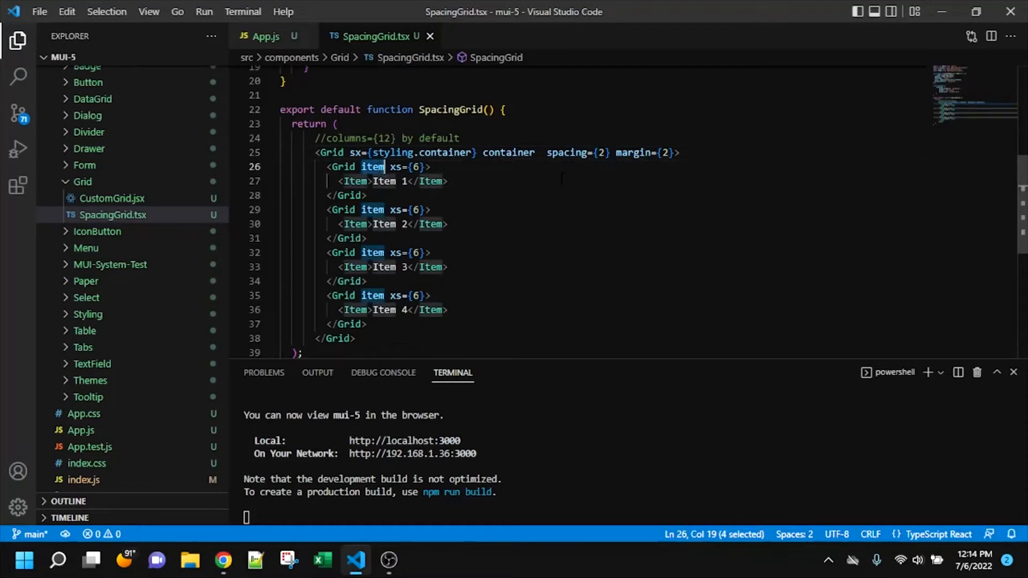
pyautogui.press('BackSpace')
pyautogui.press('BackSpace')
pyautogui.hotkey('ctrl', 's')
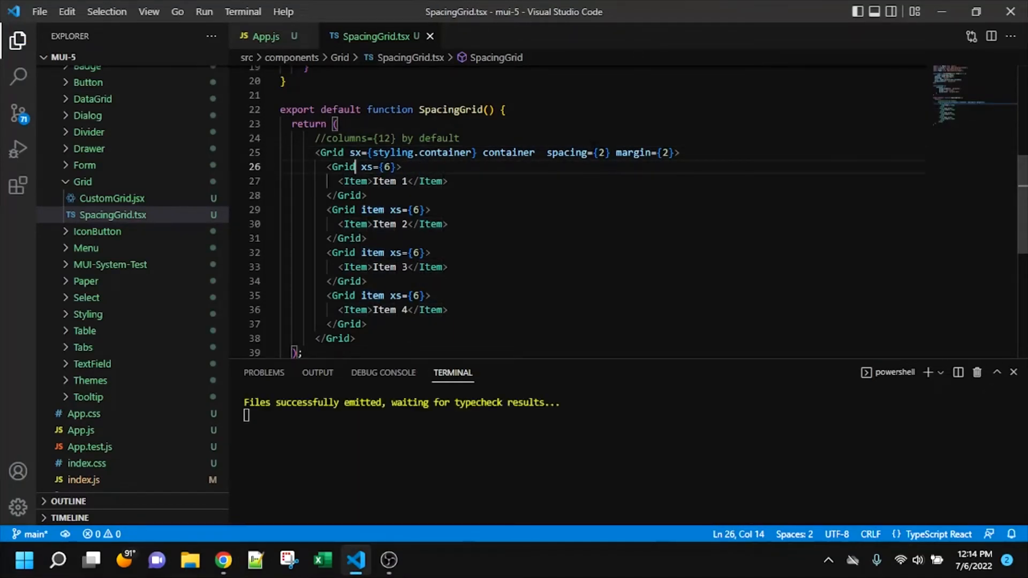
pyautogui.click(223, 560)
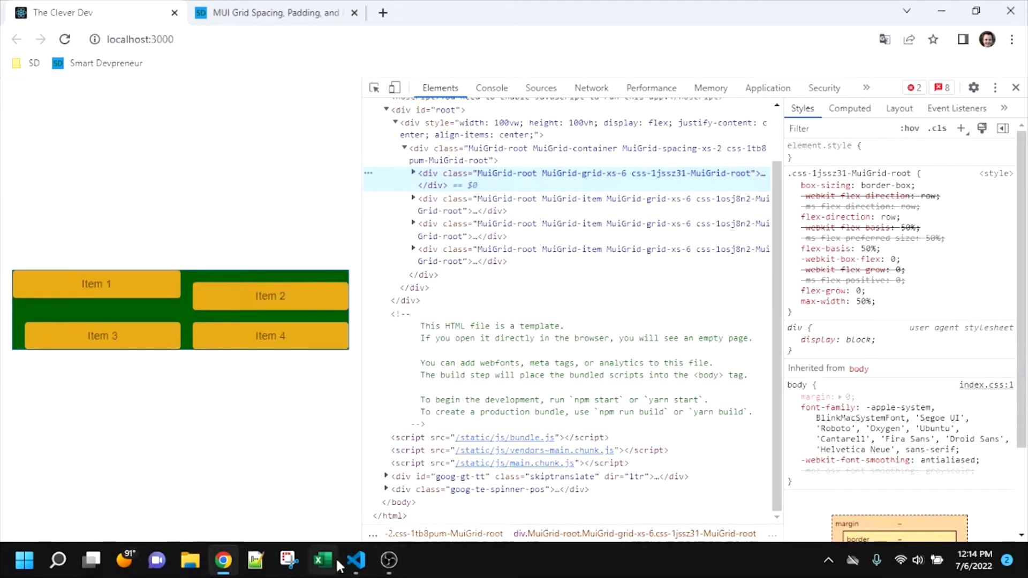
pyautogui.click(356, 560)
pyautogui.write('item')
pyautogui.hotkey('ctrl', 'd')
pyautogui.hotkey('ctrl', 's')
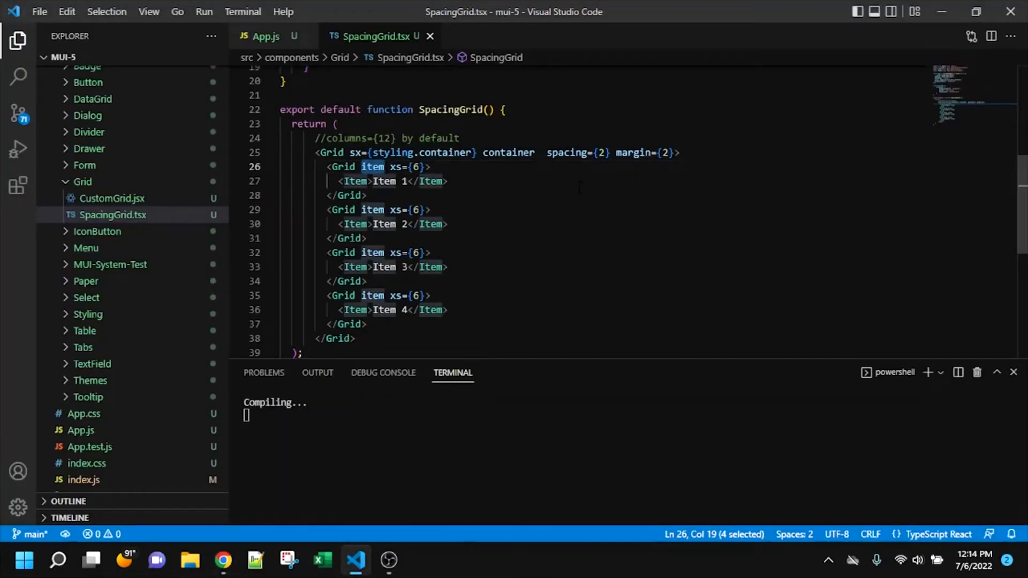
pyautogui.click(223, 560)
pyautogui.click(643, 179)
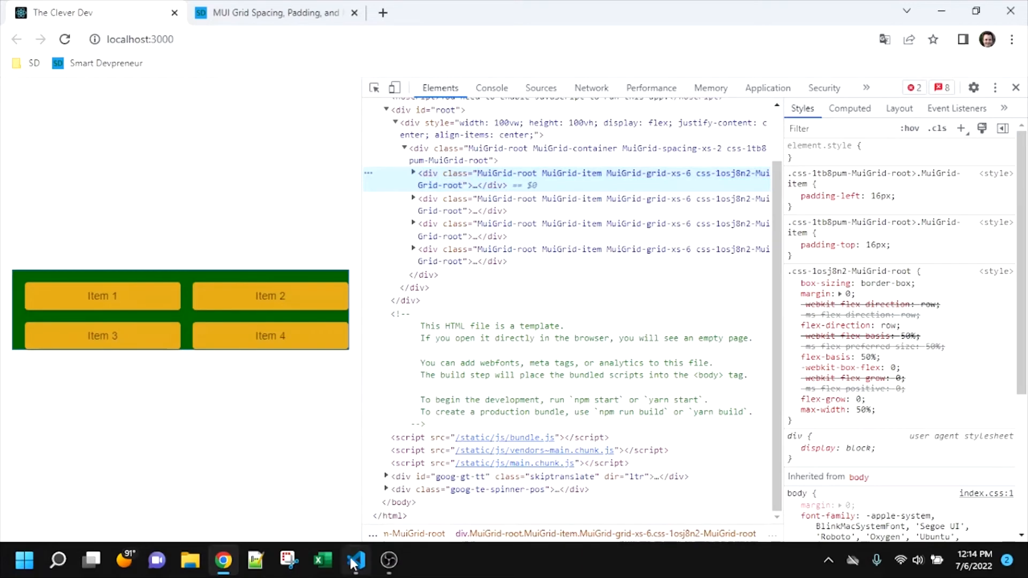
pyautogui.click(406, 511)
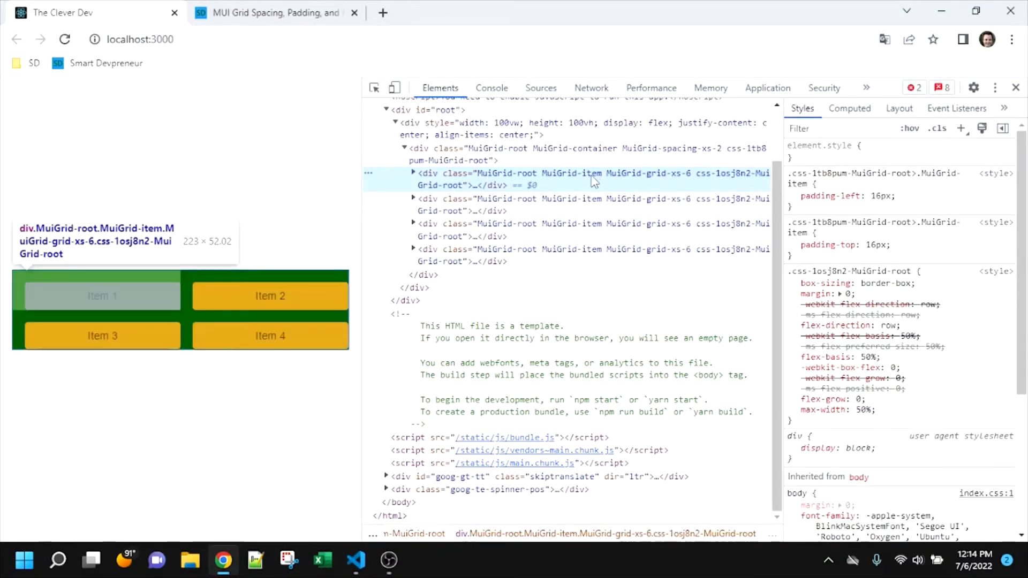
pyautogui.hotkey('alt', 'Tab')
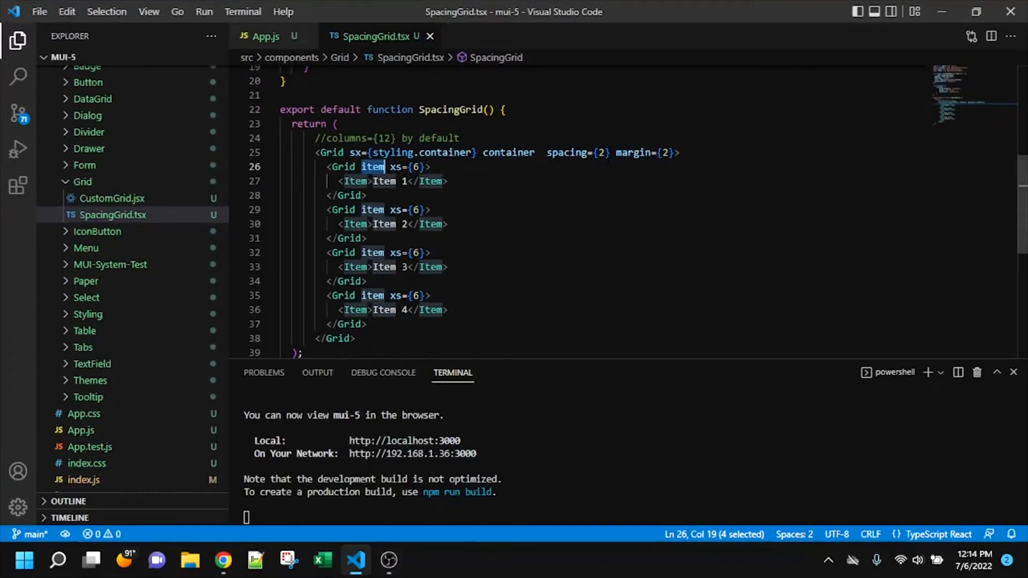
pyautogui.click(596, 153)
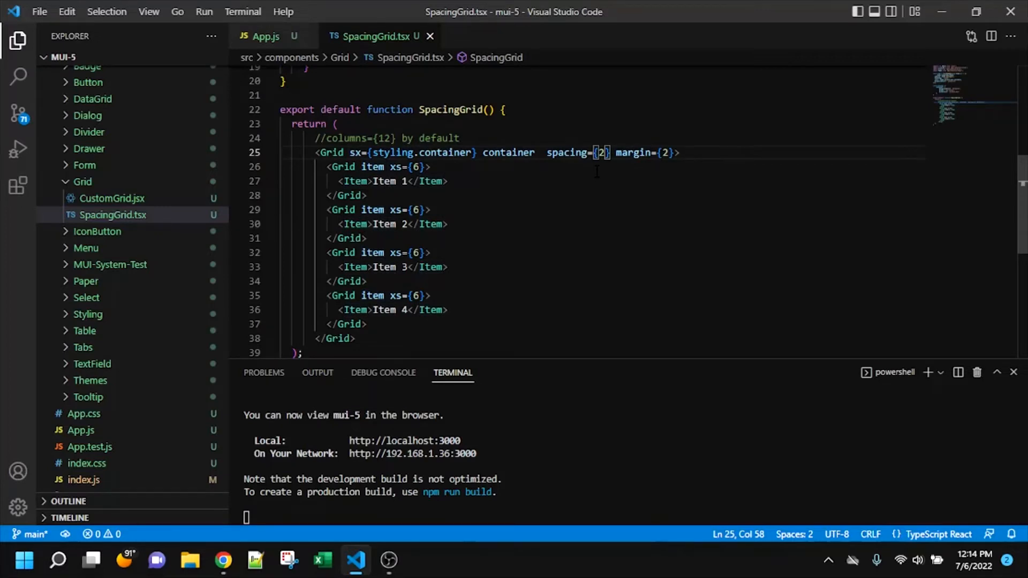
pyautogui.press('BackSpace')
pyautogui.press('BackSpace')
pyautogui.press('BackSpace')
pyautogui.press('BackSpace')
pyautogui.press('BackSpace')
pyautogui.press('BackSpace')
pyautogui.press('BackSpace')
pyautogui.press('BackSpace')
pyautogui.press('BackSpace')
pyautogui.press('BackSpace')
pyautogui.hotkey('ctrl', 's')
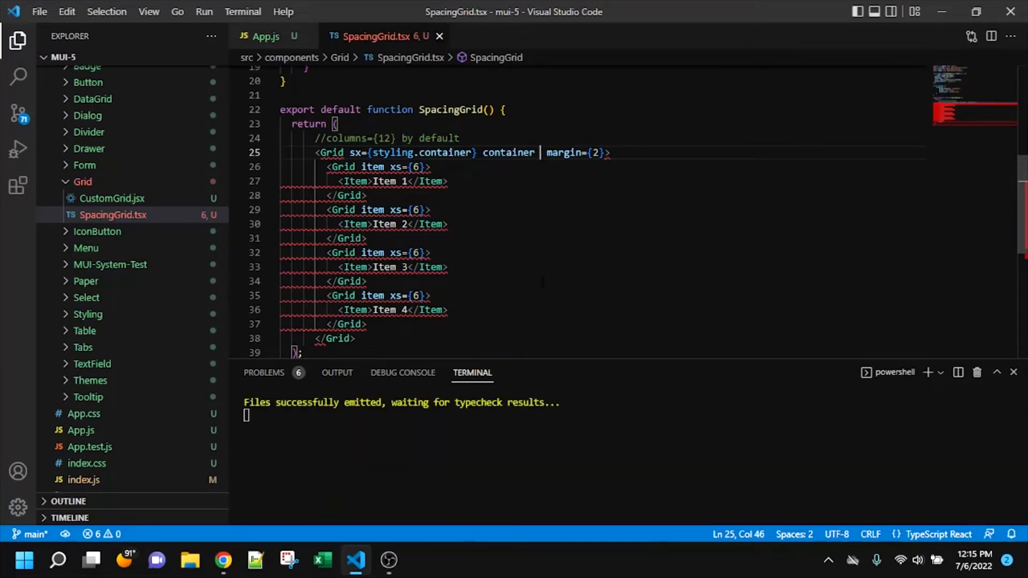
pyautogui.click(225, 560)
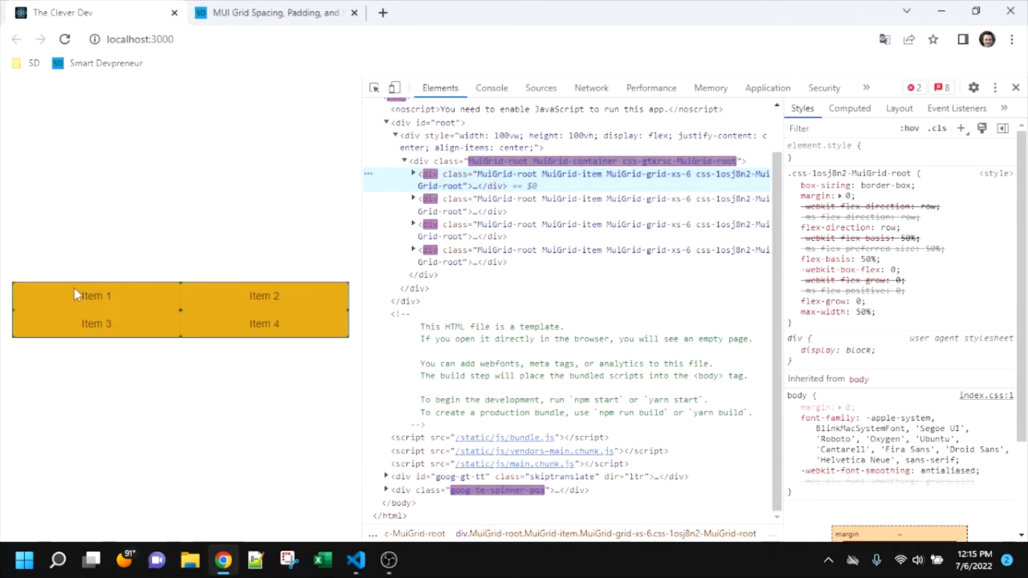
pyautogui.click(607, 204)
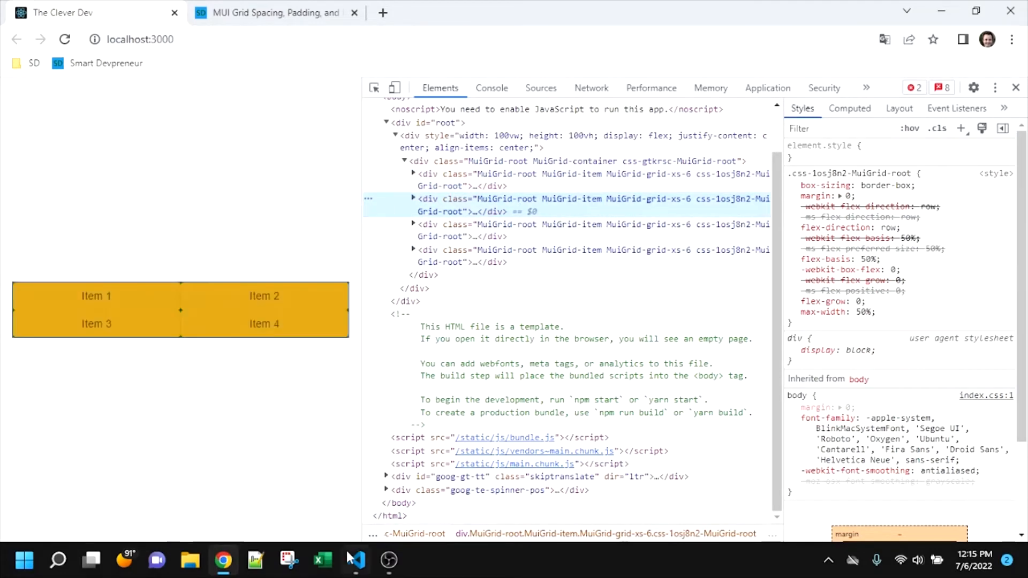
pyautogui.click(356, 560)
pyautogui.scroll(2, 403, 346)
pyautogui.scroll(3, 450, 236)
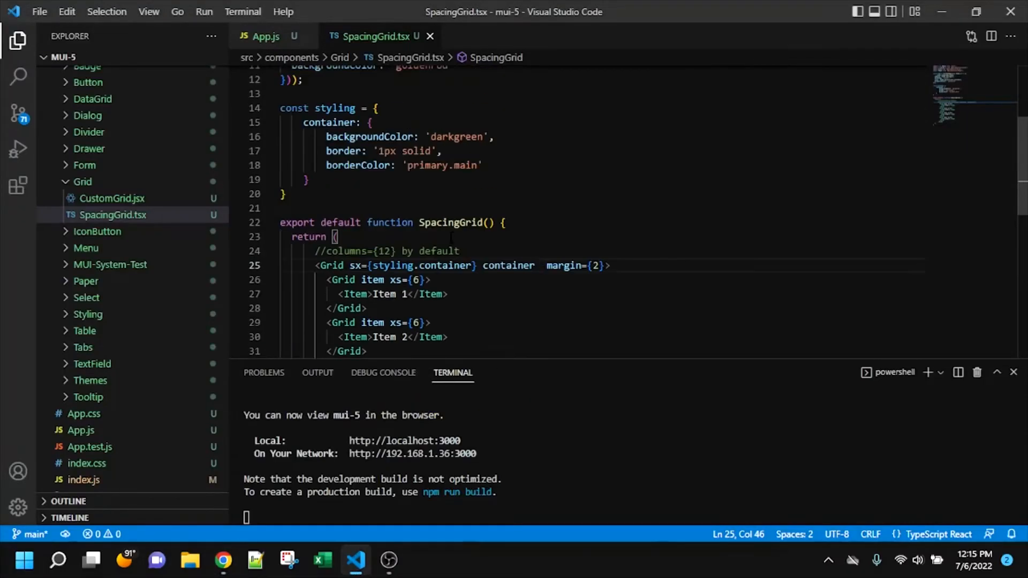
pyautogui.scroll(-3, 478, 325)
pyautogui.scroll(5, 464, 299)
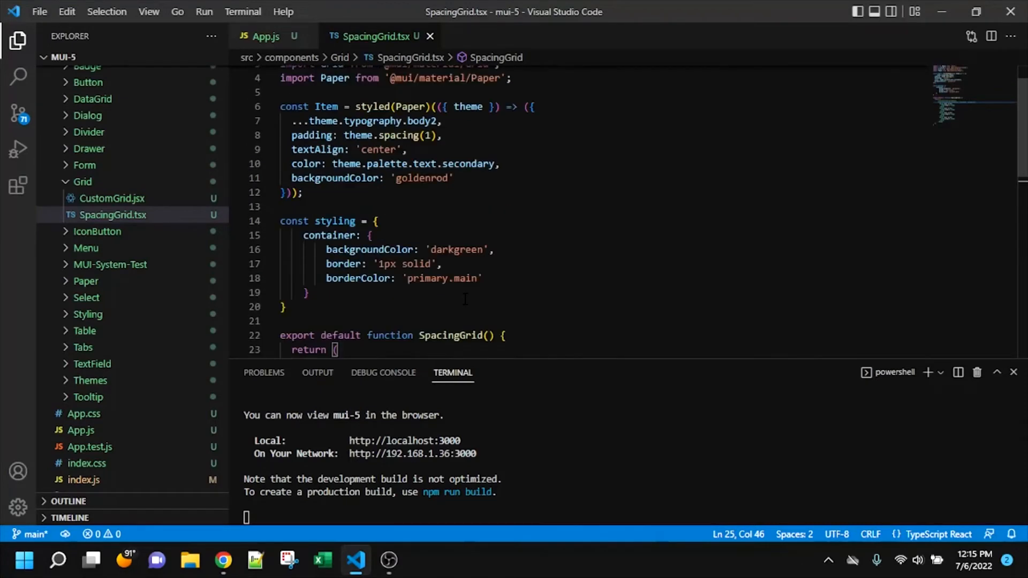
pyautogui.scroll(-3, 572, 292)
pyautogui.scroll(4, 540, 266)
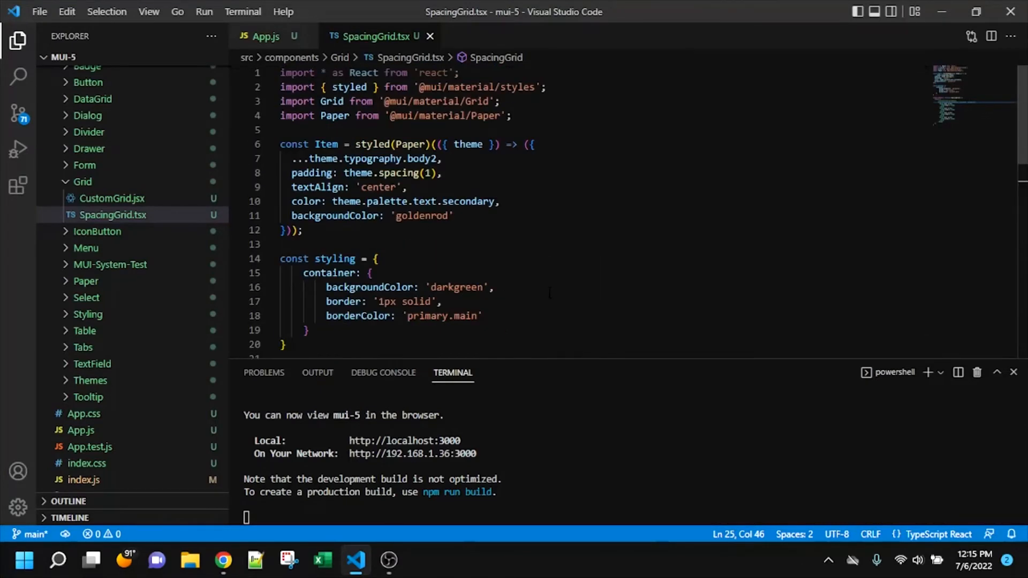
pyautogui.moveTo(326, 229); pyautogui.dragTo(280, 145)
pyautogui.scroll(-4, 502, 178)
pyautogui.scroll(-2, 501, 179)
pyautogui.doubleClick(355, 218)
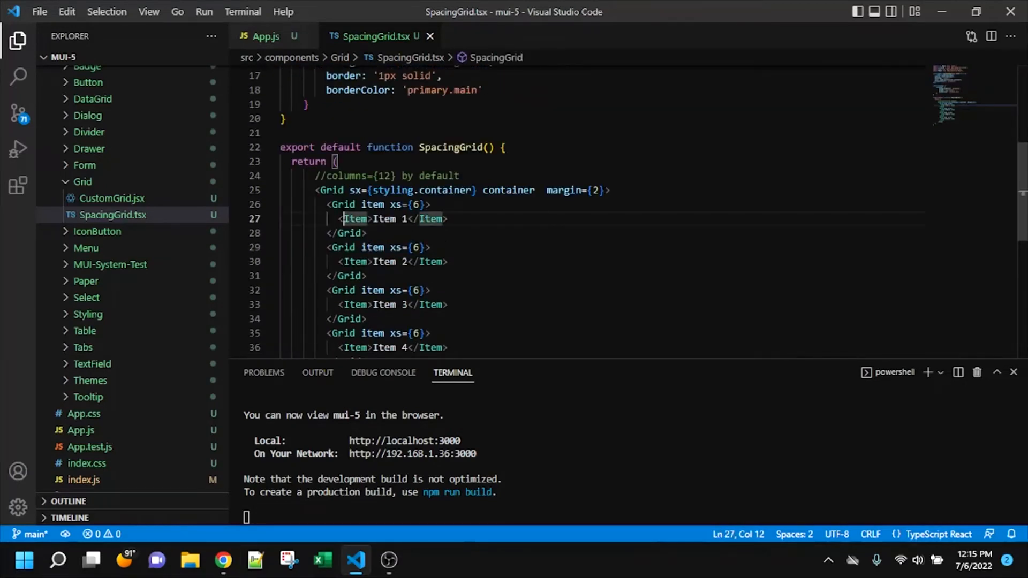
pyautogui.moveTo(338, 218); pyautogui.dragTo(447, 218)
pyautogui.scroll(5, 469, 228)
pyautogui.scroll(1, 468, 228)
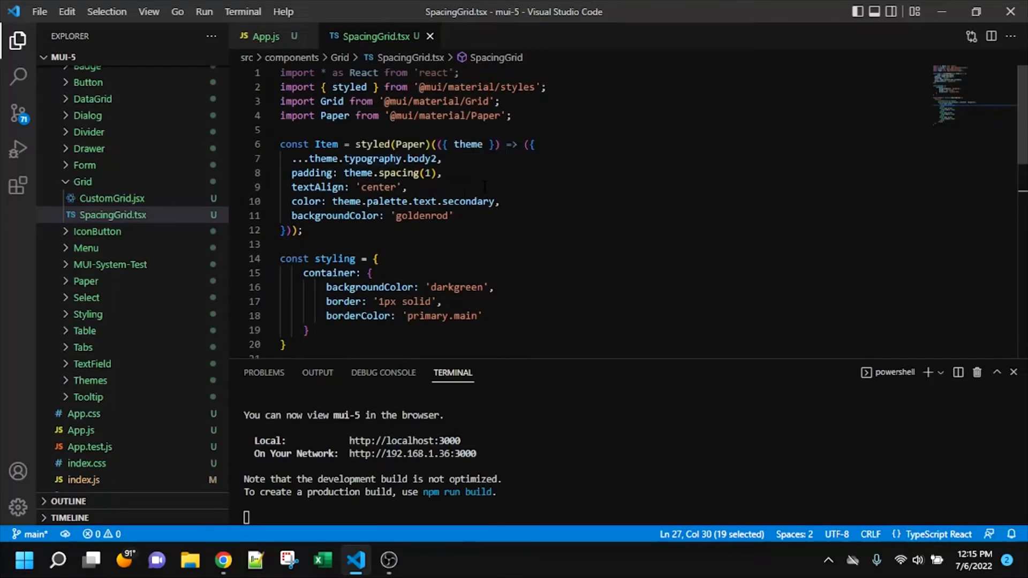
pyautogui.scroll(-4, 524, 236)
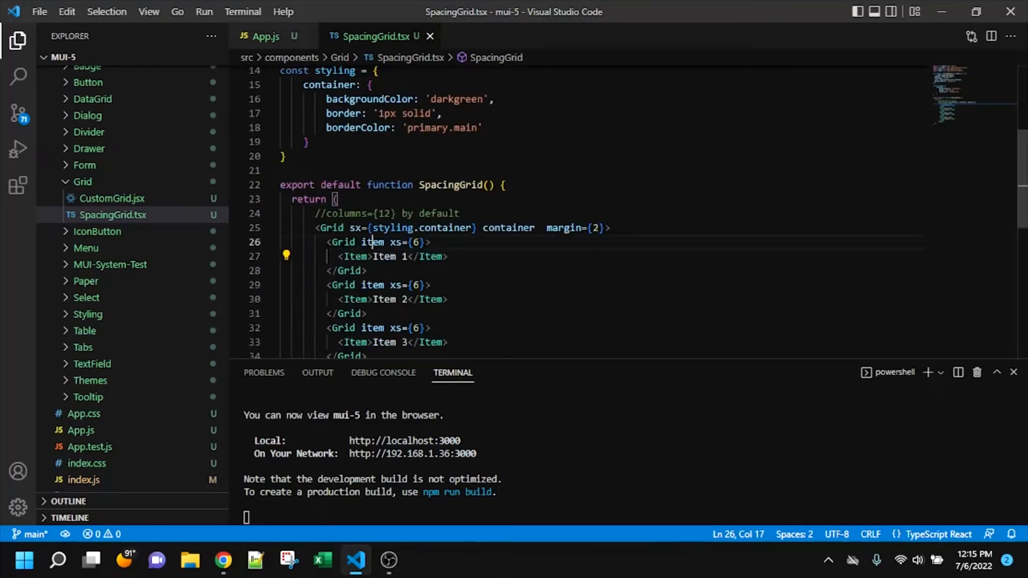
pyautogui.doubleClick(343, 242)
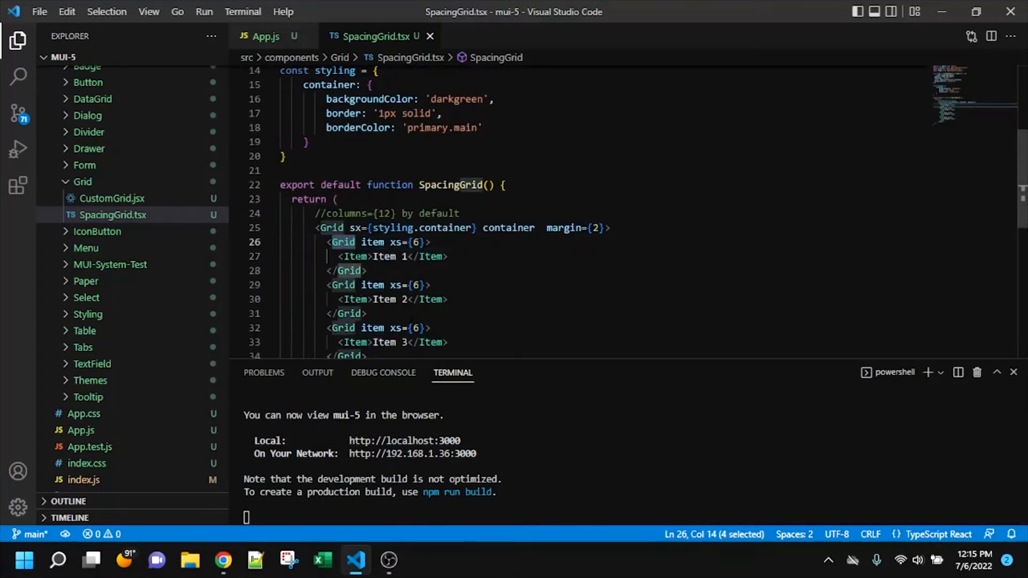
# Inspect the first grid item's computed box model in DevTools
pyautogui.click(225, 560)
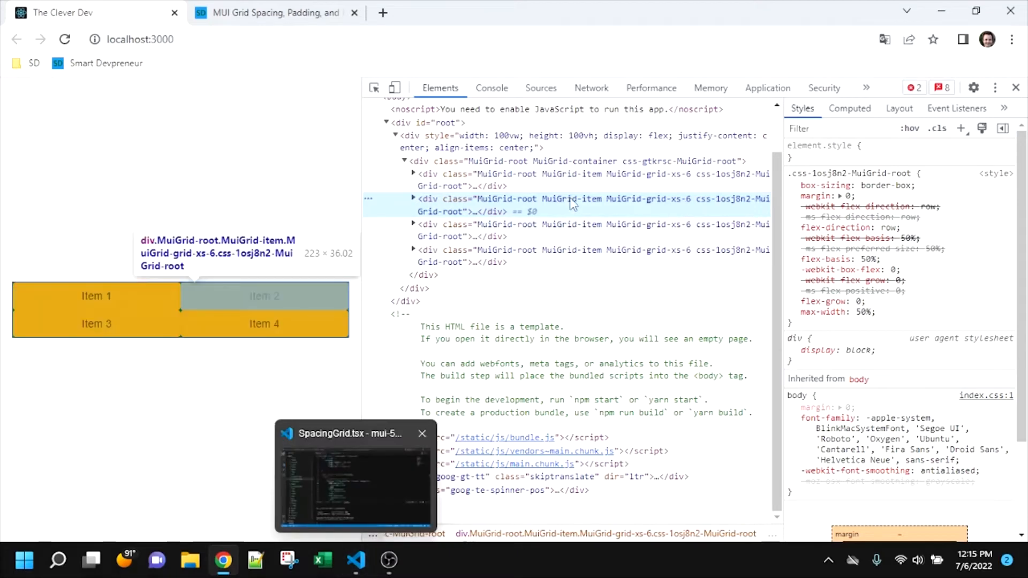
pyautogui.click(541, 187)
pyautogui.moveTo(852, 241)
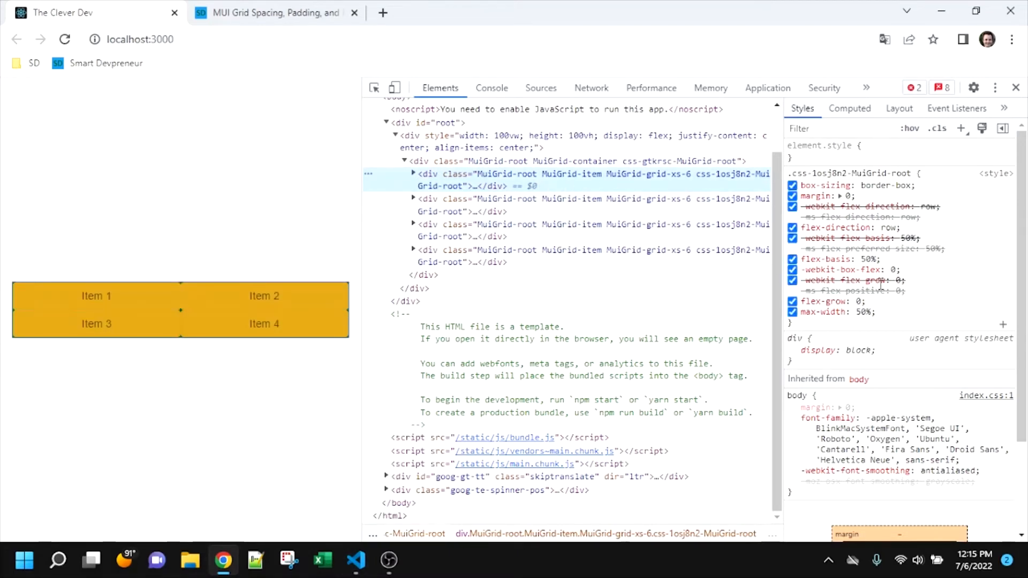
pyautogui.click(850, 108)
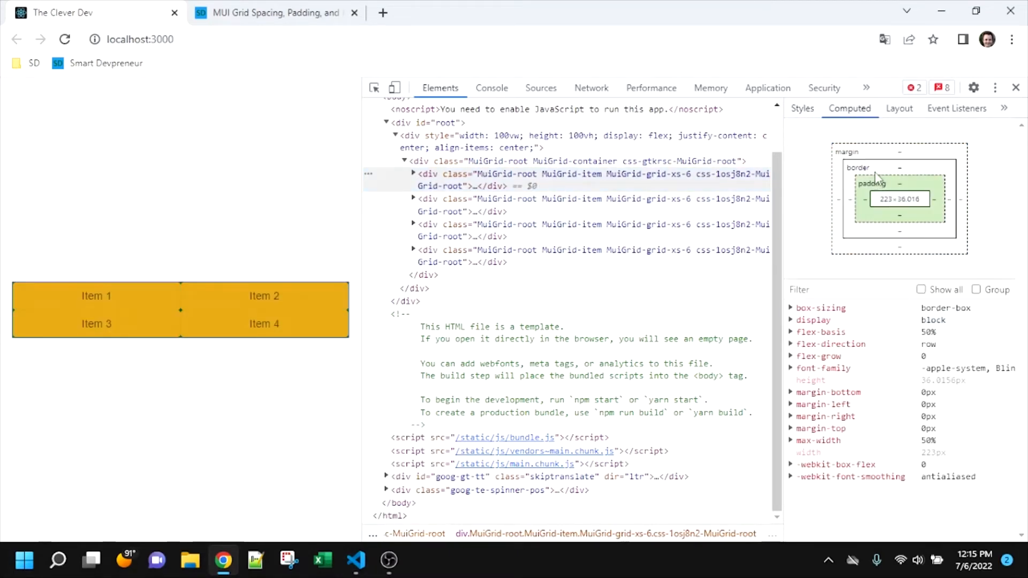
# Restore spacing={2} on the Grid container, save, and verify the dark green gaps in Chrome
pyautogui.click(356, 560)
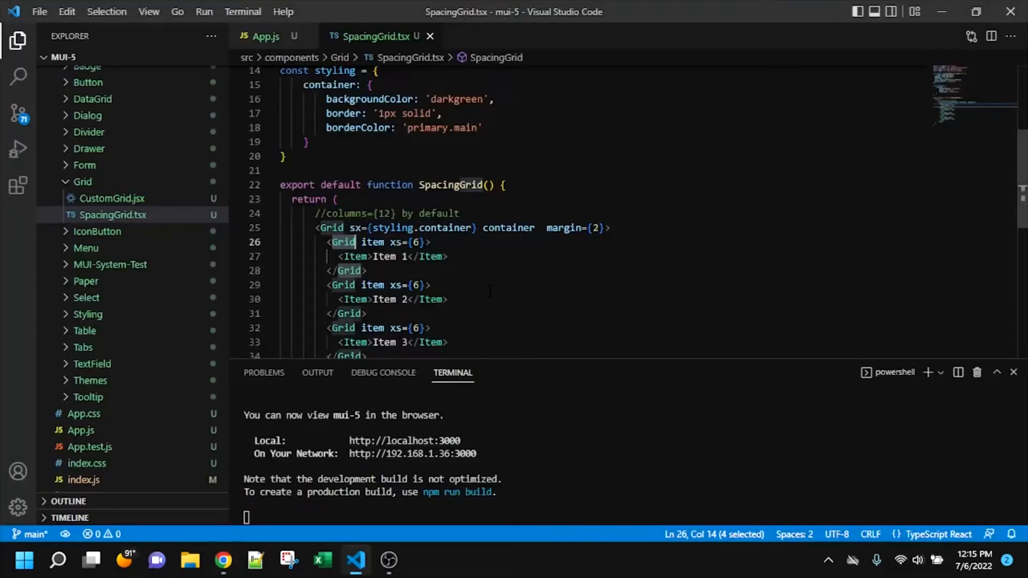
pyautogui.hotkey('ctrl', 'z')
pyautogui.hotkey('ctrl', 's')
pyautogui.click(224, 560)
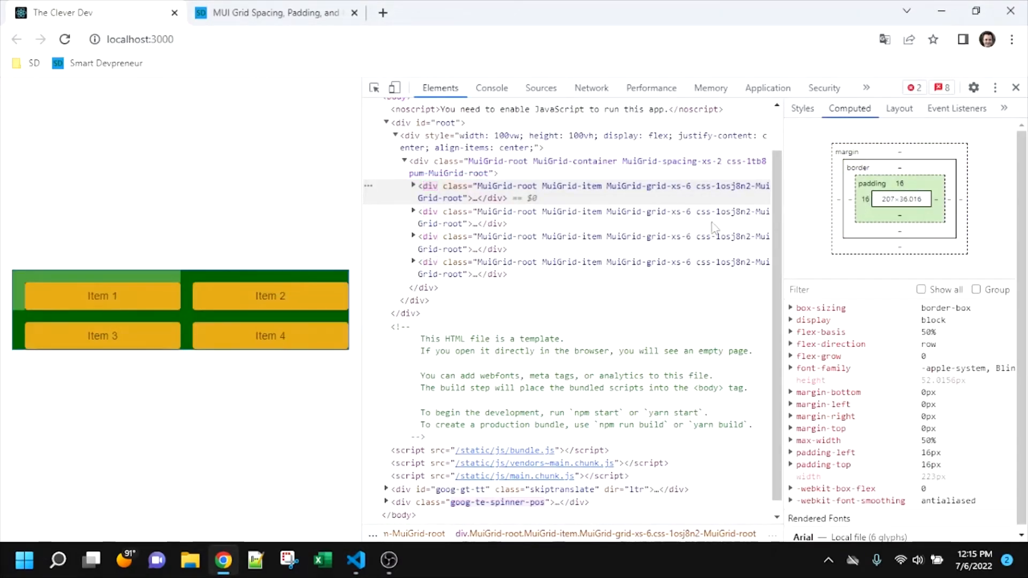
pyautogui.click(356, 559)
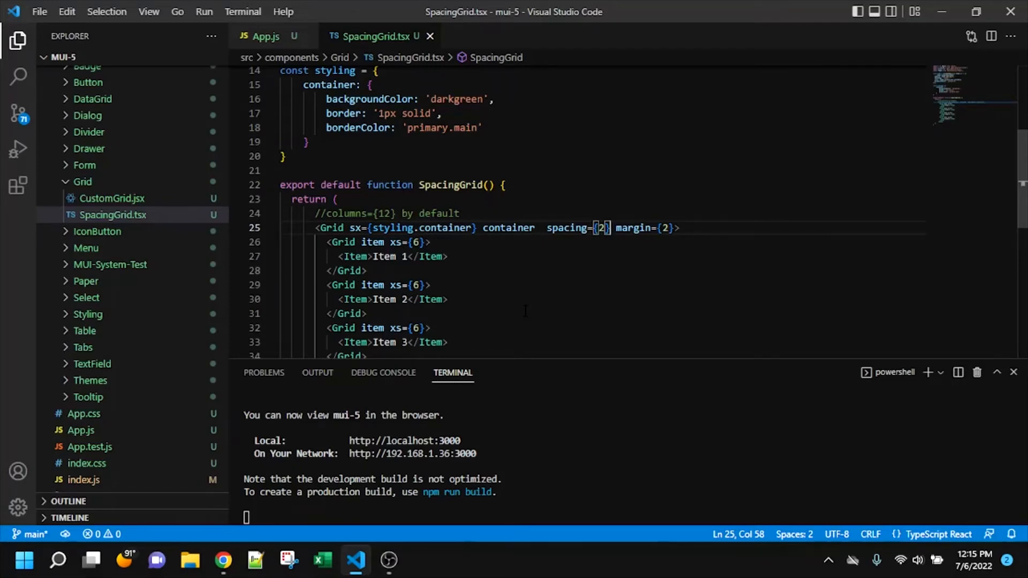
pyautogui.scroll(2, 526, 311)
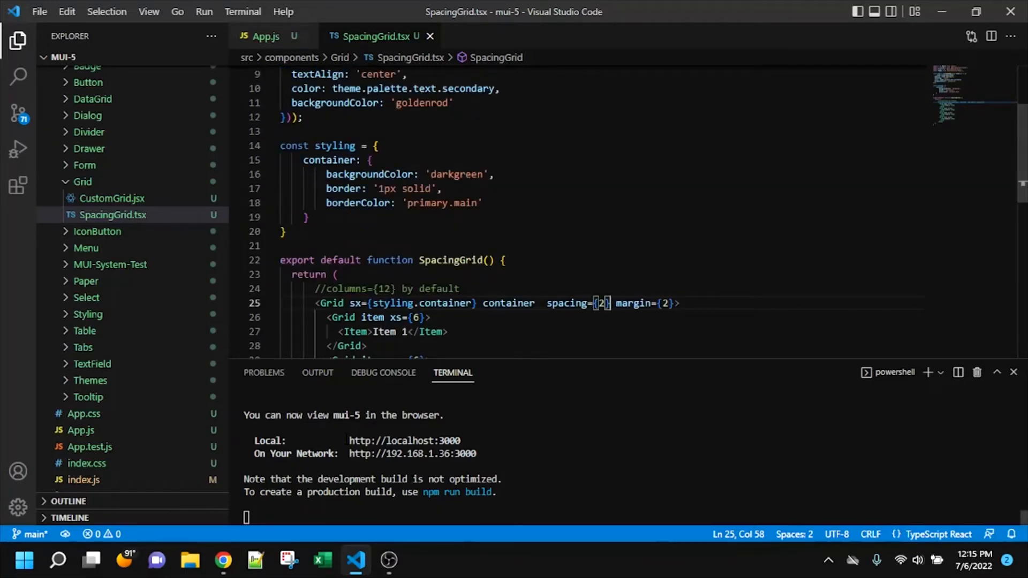
pyautogui.click(223, 561)
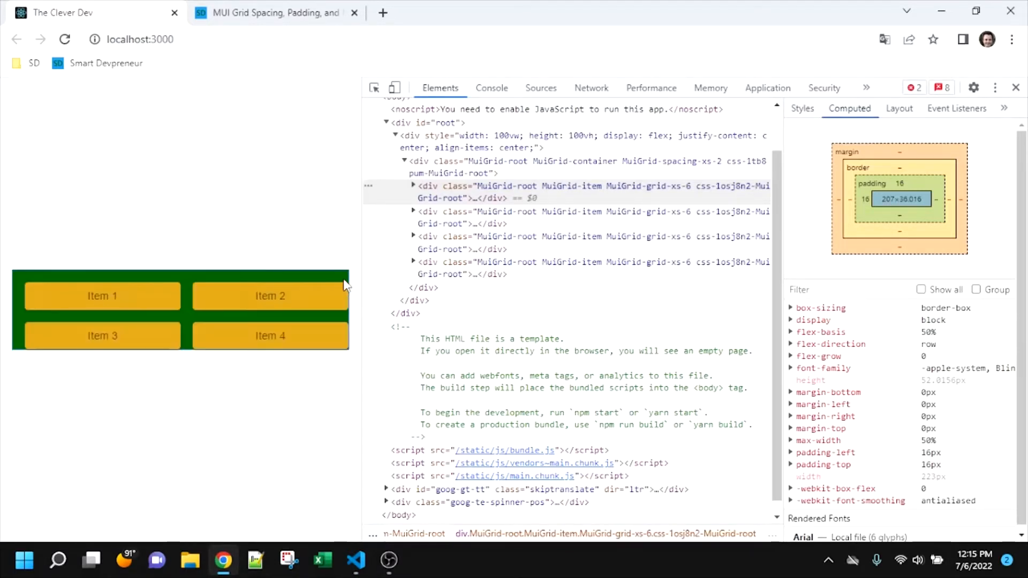
pyautogui.click(225, 561)
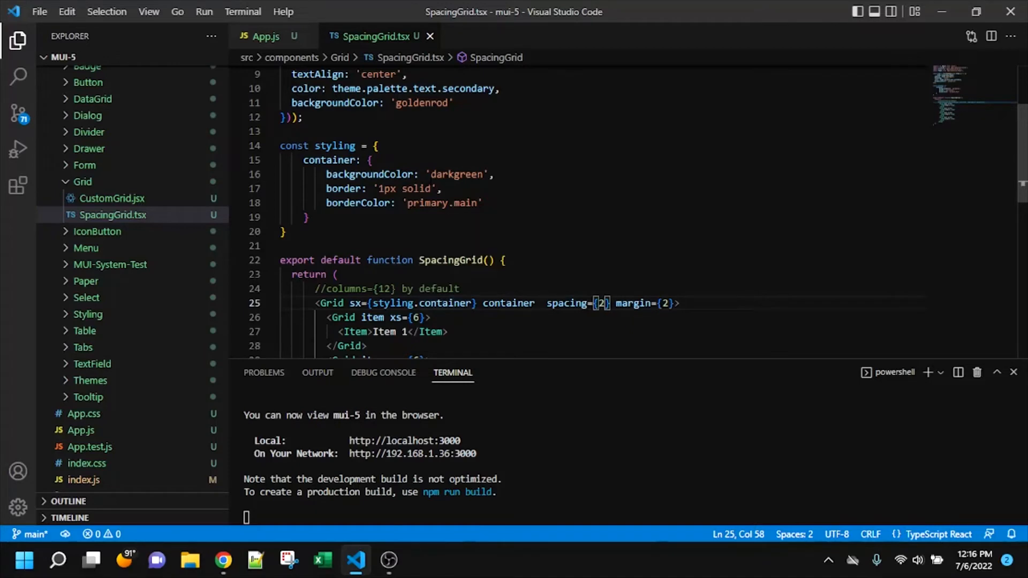
# Add paddingRight: 2 and paddingBottom: 2 to styling.container, saving and checking each in Chrome
pyautogui.click(523, 206)
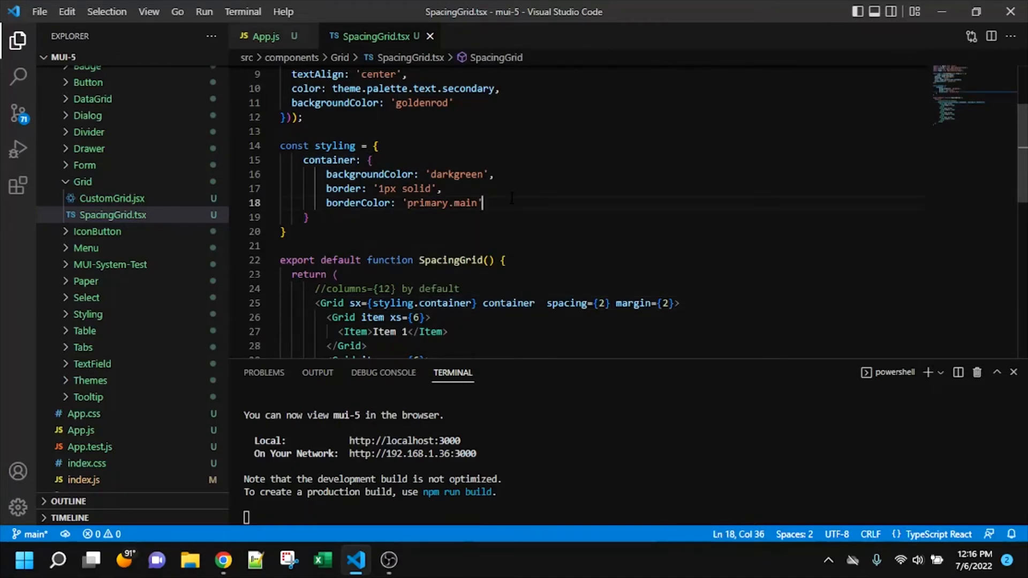
pyautogui.write(',')
pyautogui.press('Return')
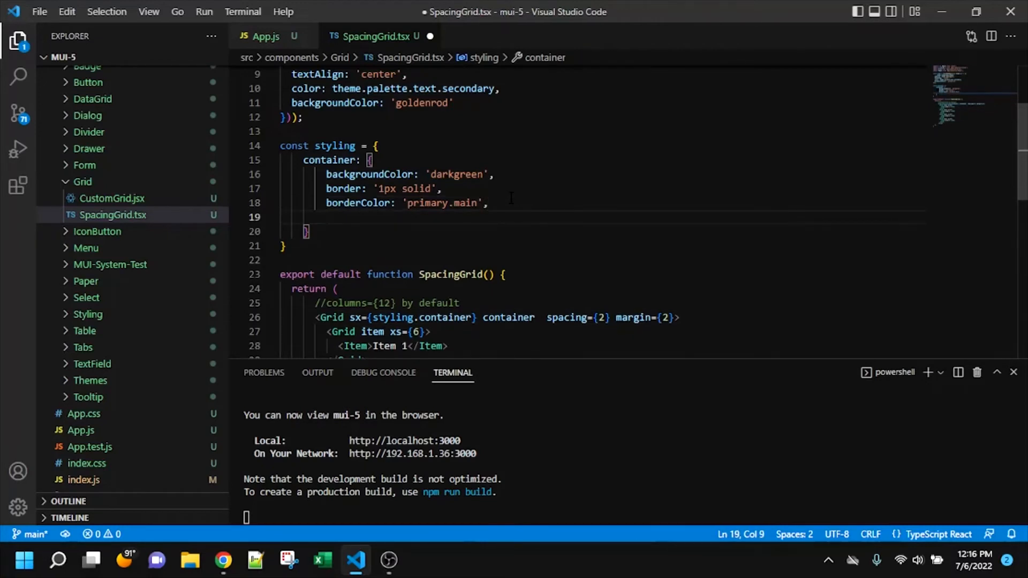
pyautogui.write('paddingRight: 2,')
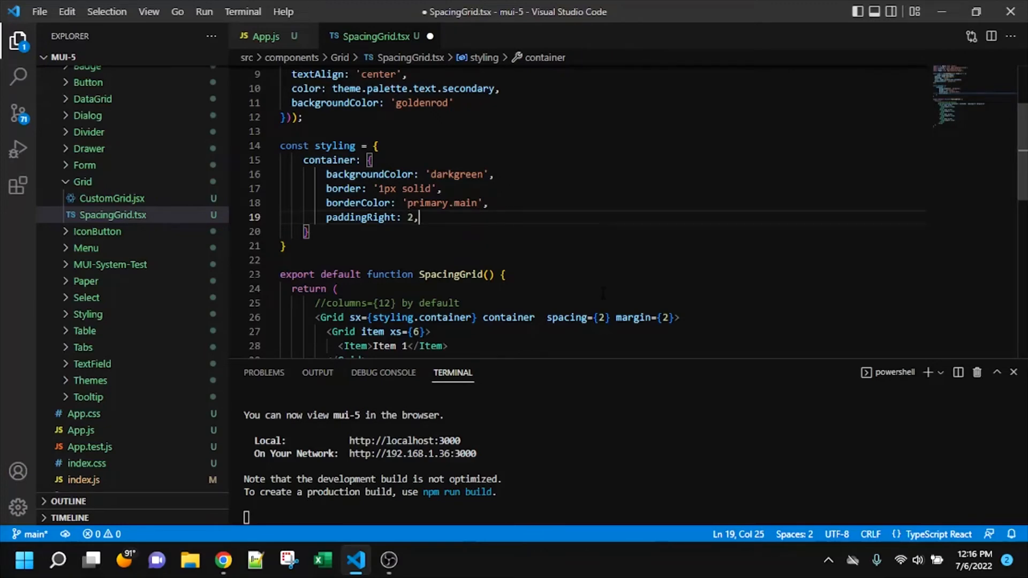
pyautogui.hotkey('ctrl', 's')
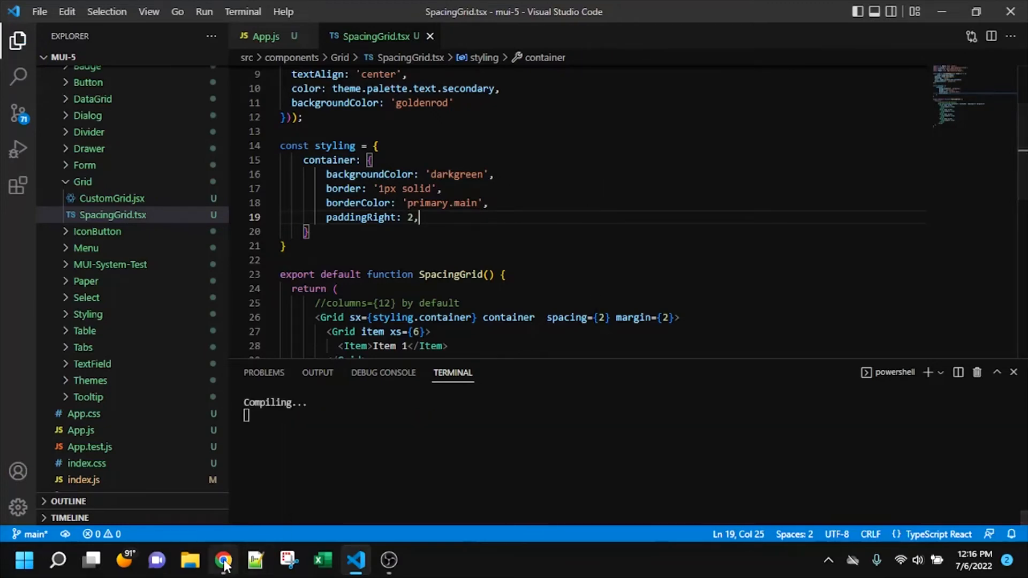
pyautogui.click(223, 560)
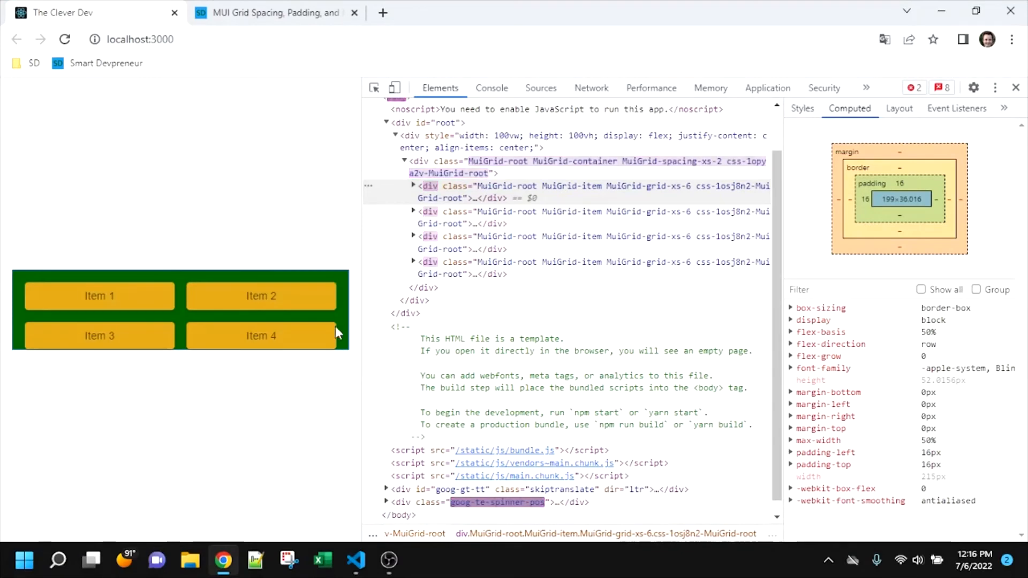
pyautogui.moveTo(223, 561)
pyautogui.click(233, 561)
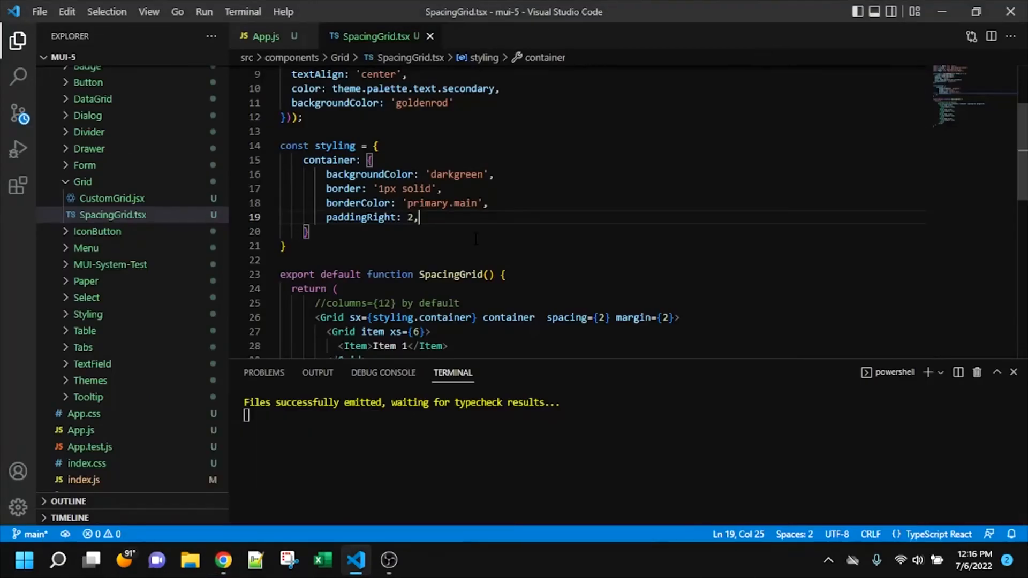
pyautogui.press('Return')
pyautogui.write('paddingBottom: 2')
pyautogui.hotkey('ctrl', 's')
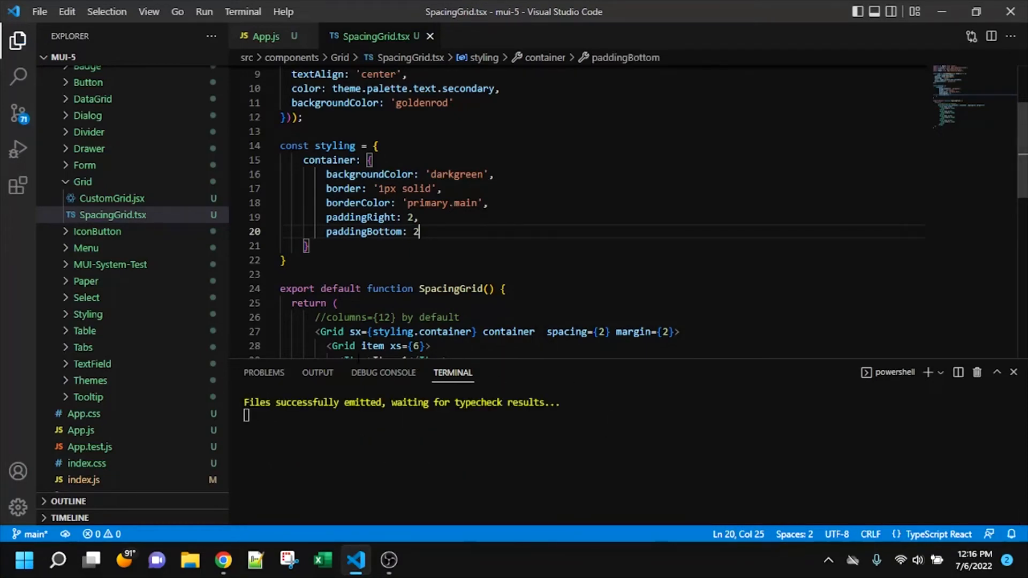
pyautogui.click(224, 559)
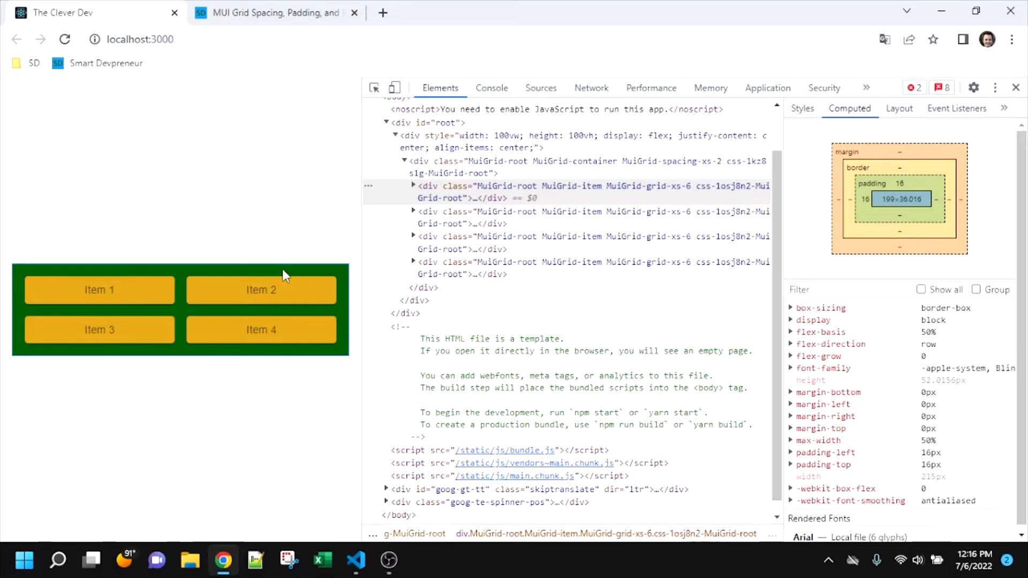
pyautogui.click(357, 561)
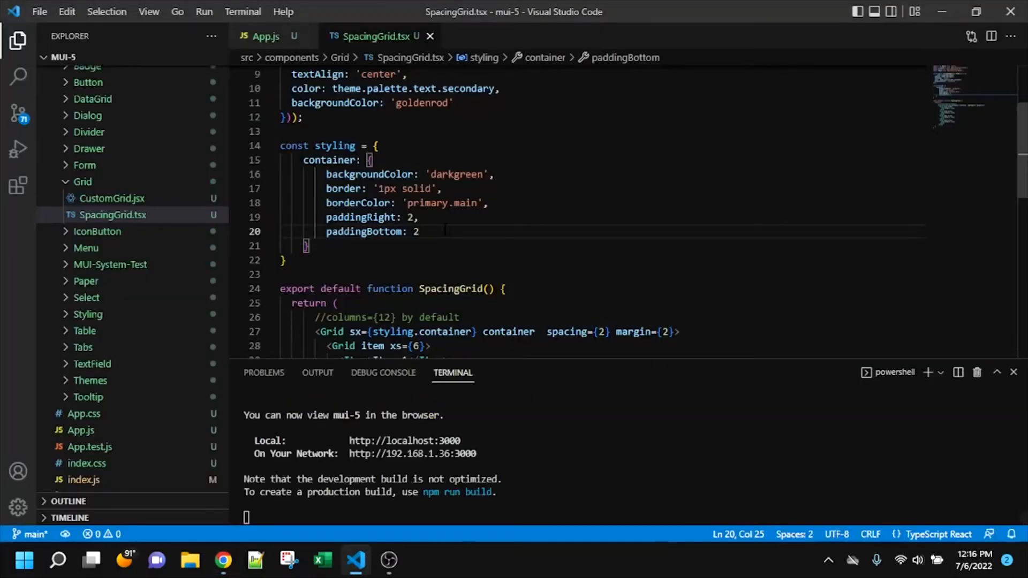
pyautogui.scroll(-1, 530, 234)
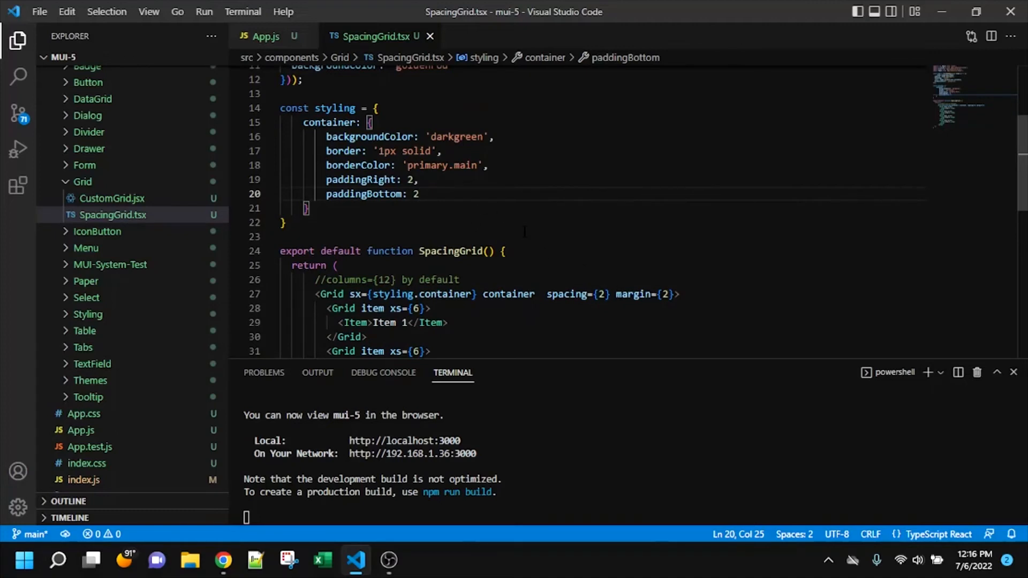
# Delete margin={2} from the Grid container, save, and view the grid without margin in Chrome
pyautogui.moveTo(615, 294); pyautogui.dragTo(679, 294)
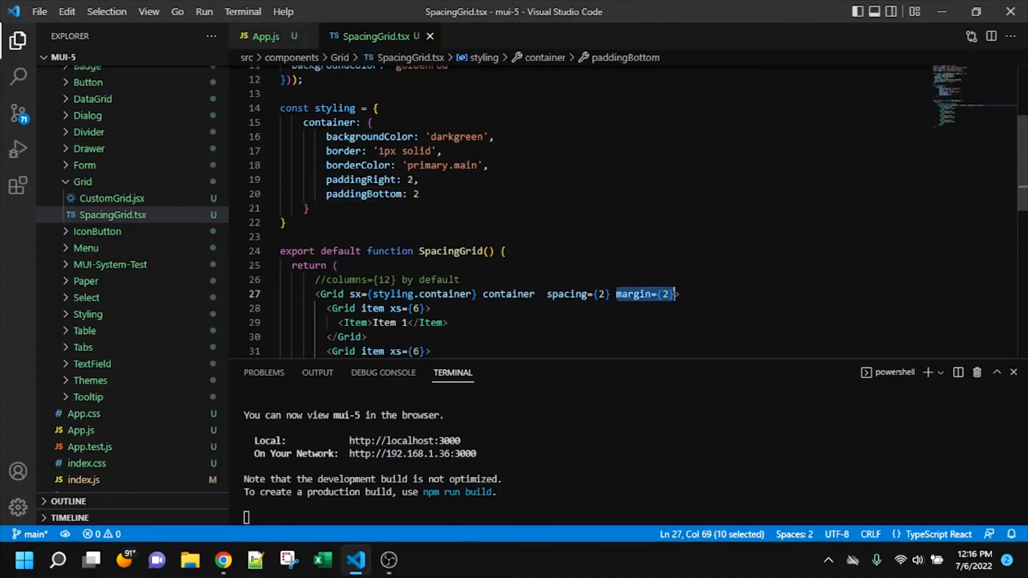
pyautogui.press('BackSpace')
pyautogui.hotkey('ctrl', 's')
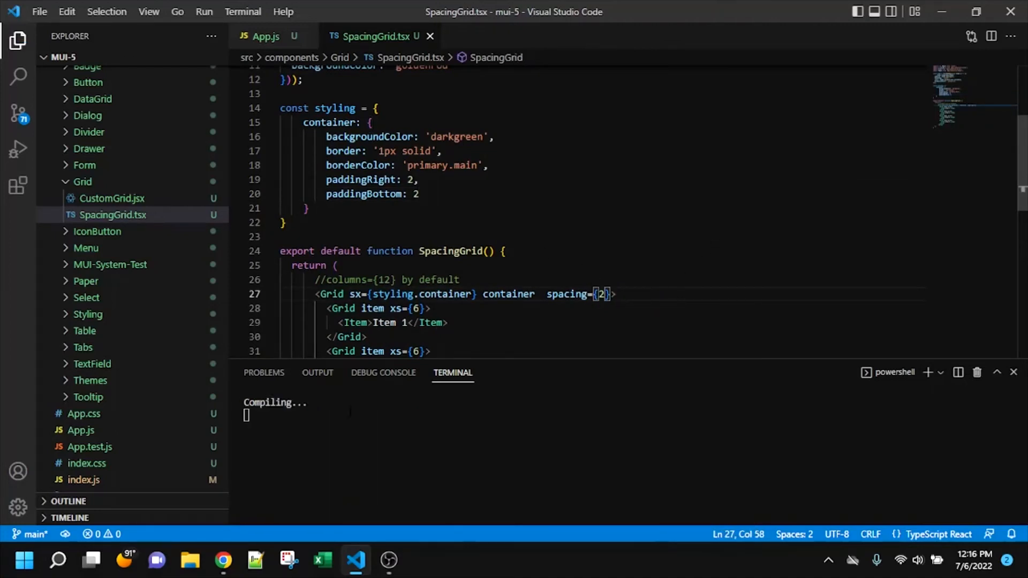
pyautogui.click(223, 560)
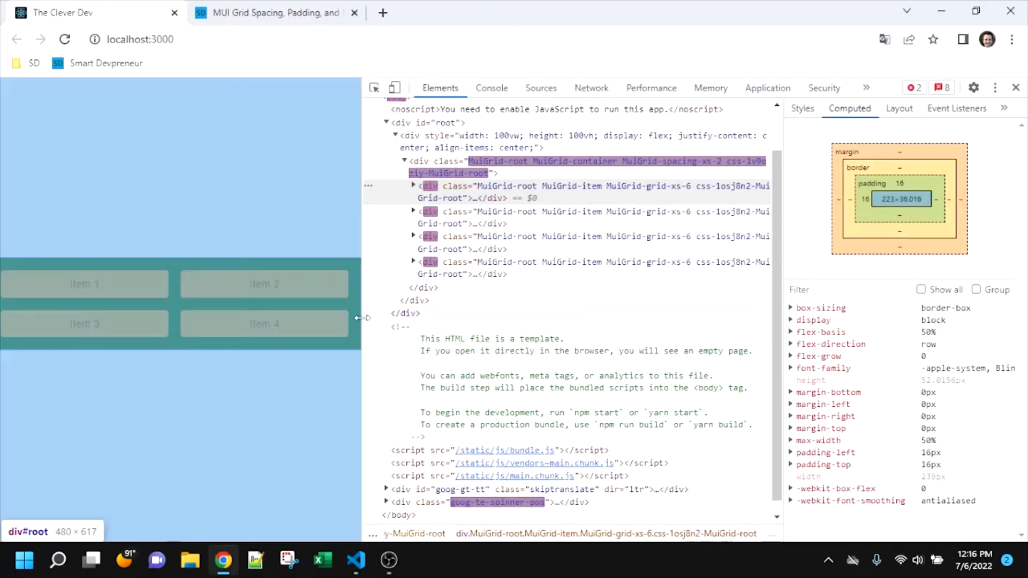
pyautogui.moveTo(363, 337); pyautogui.dragTo(503, 295)
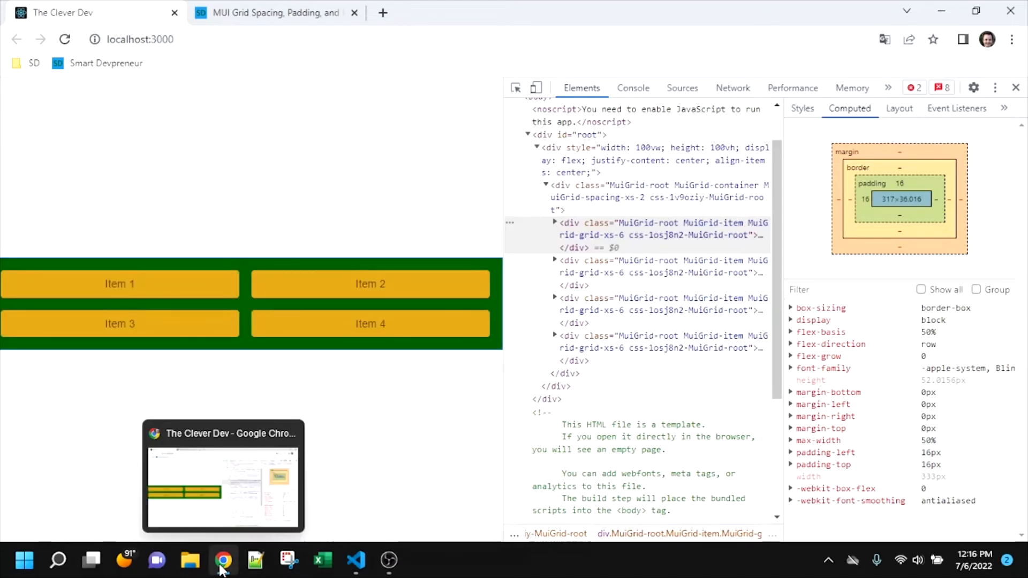
pyautogui.click(223, 560)
# Restore margin={2} on the Grid container, save, and see the inset grid in Chrome
pyautogui.hotkey('ctrl', 'z')
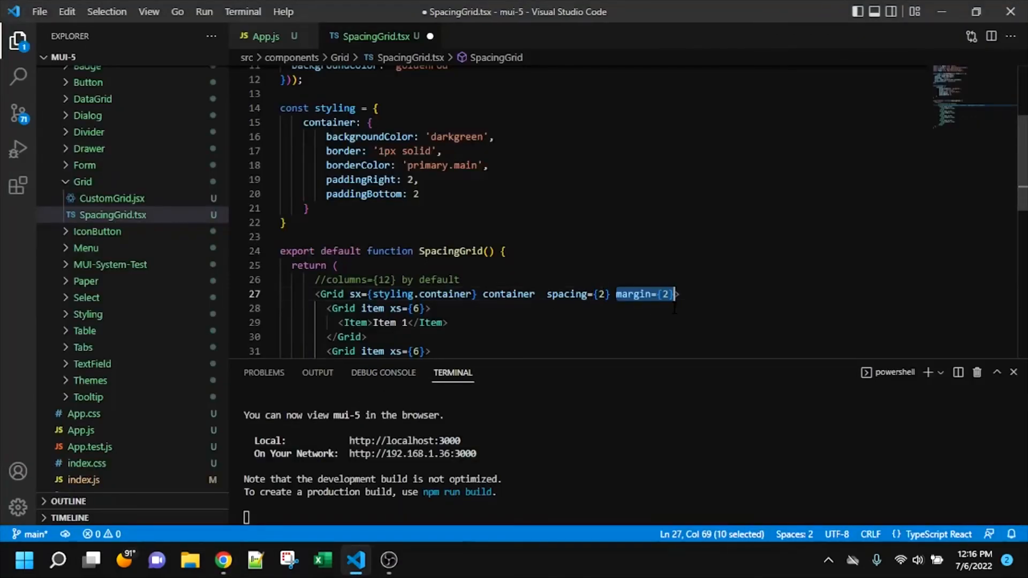
pyautogui.hotkey('ctrl', 's')
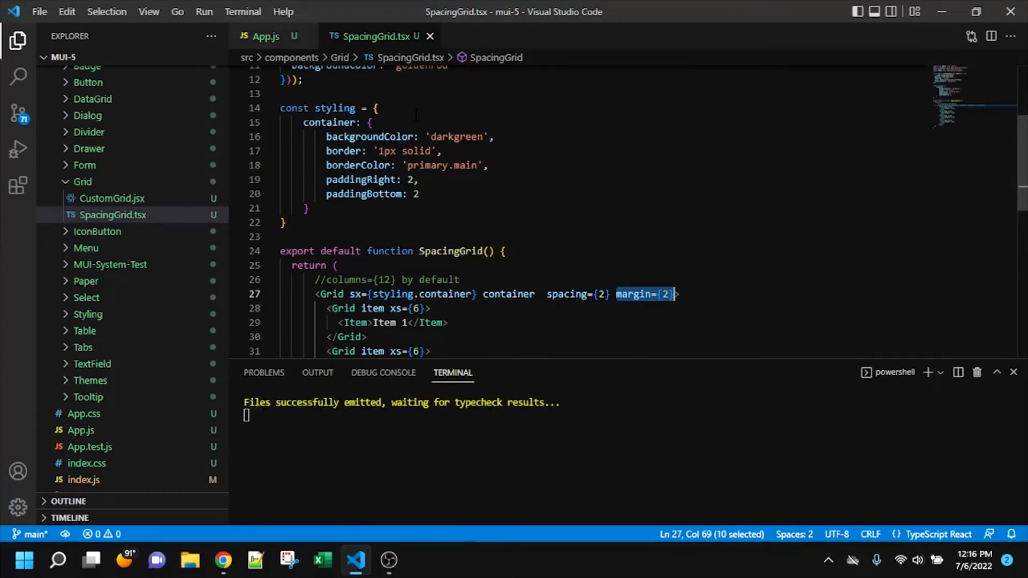
pyautogui.click(722, 291)
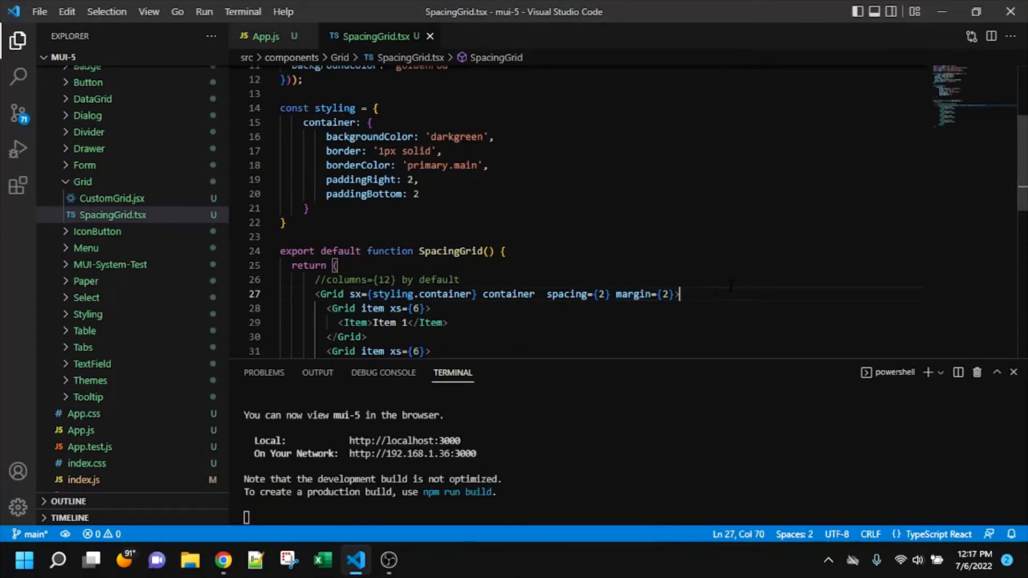
pyautogui.click(223, 560)
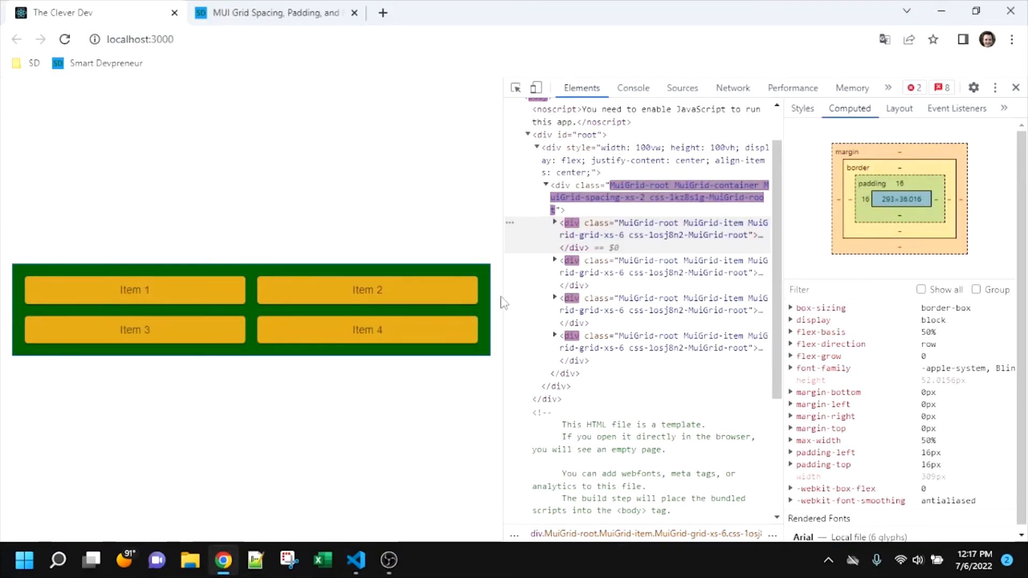
# Remove spacing={2} from the Grid container on line 27, save, and view the unspaced items
pyautogui.click(224, 560)
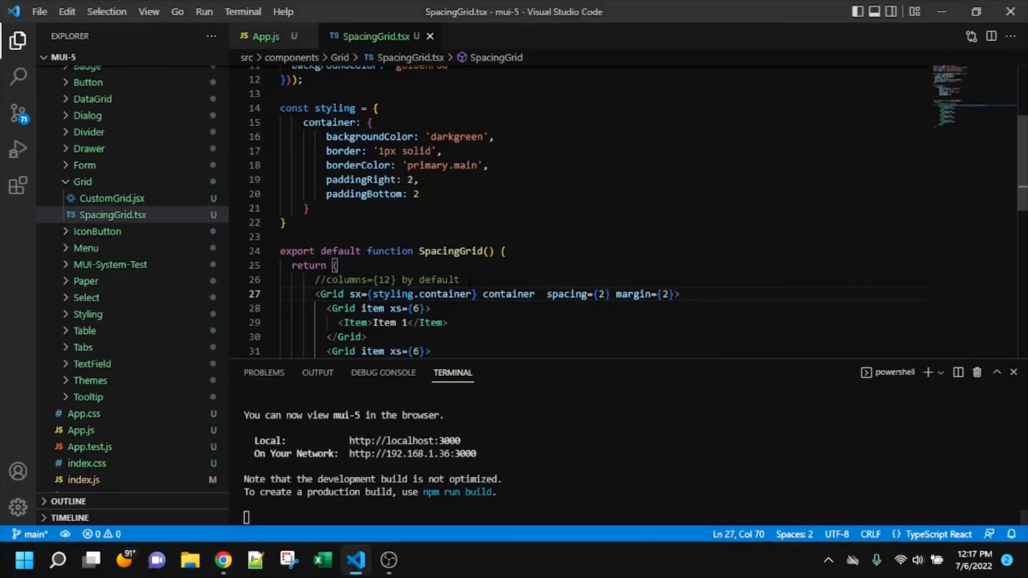
pyautogui.scroll(-1, 536, 282)
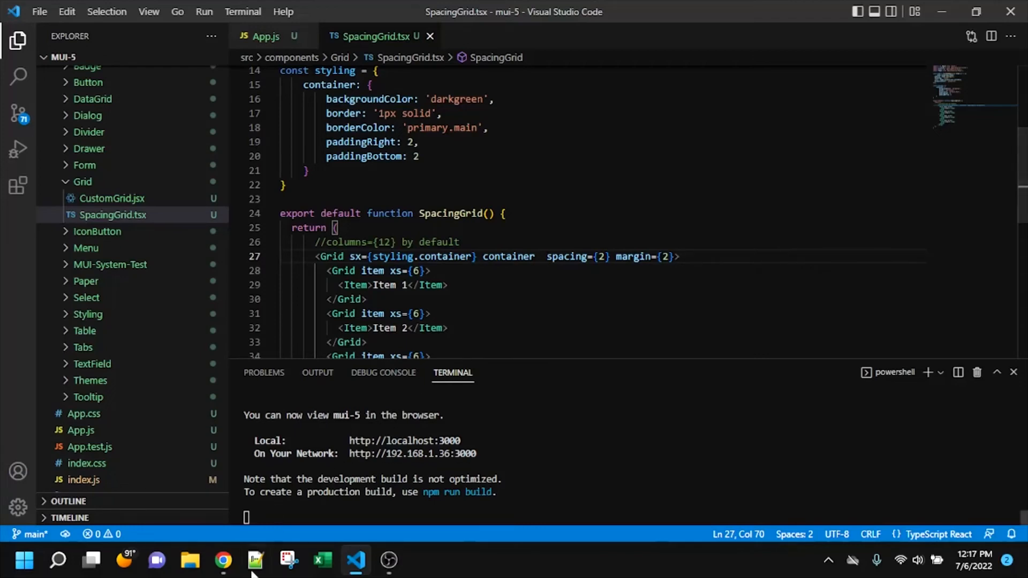
pyautogui.click(224, 560)
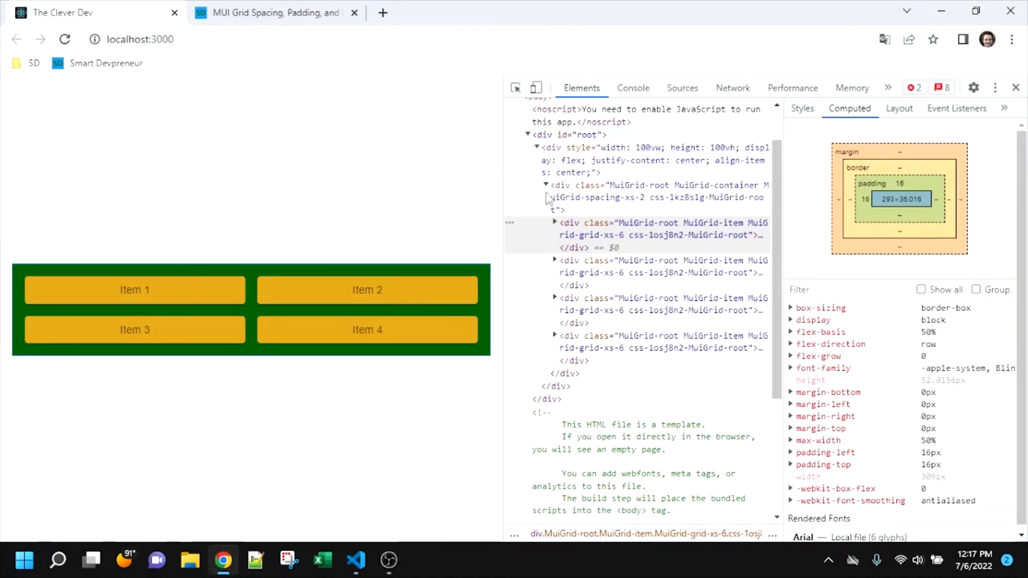
pyautogui.click(236, 565)
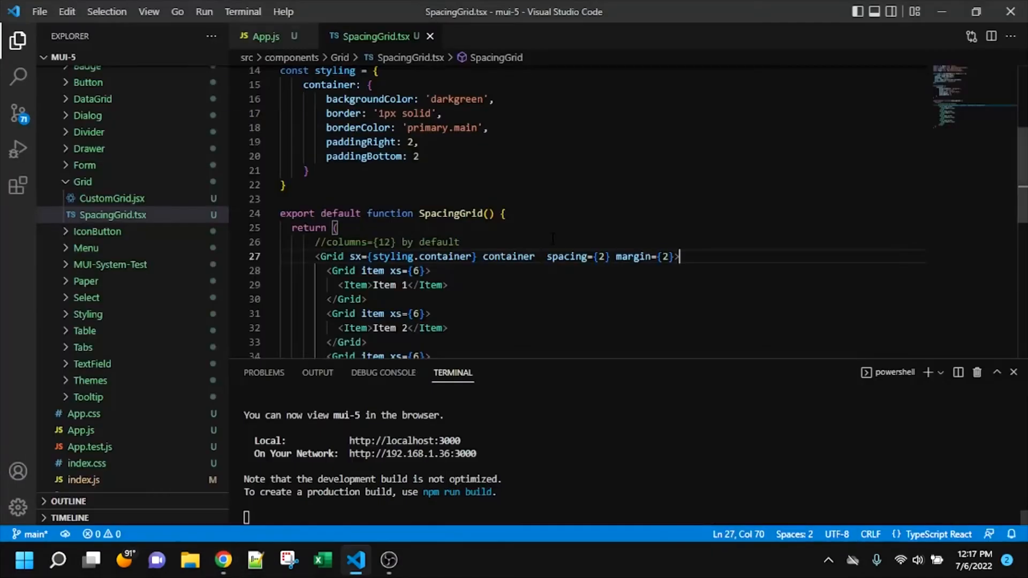
pyautogui.moveTo(542, 256); pyautogui.dragTo(613, 257)
pyautogui.hotkey('ctrl', 'c')
pyautogui.press('Delete')
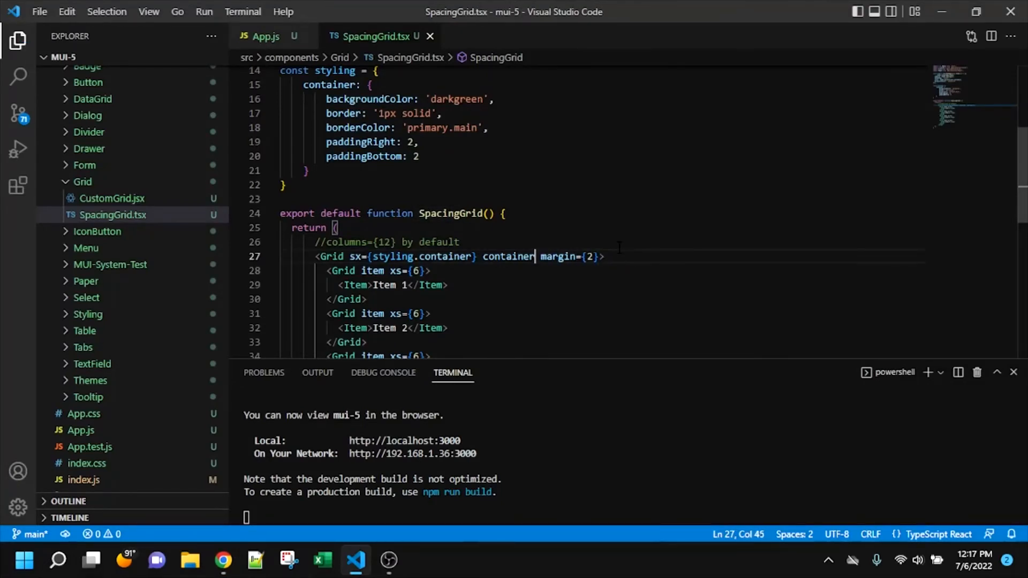
pyautogui.hotkey('ctrl', 's')
pyautogui.click(231, 564)
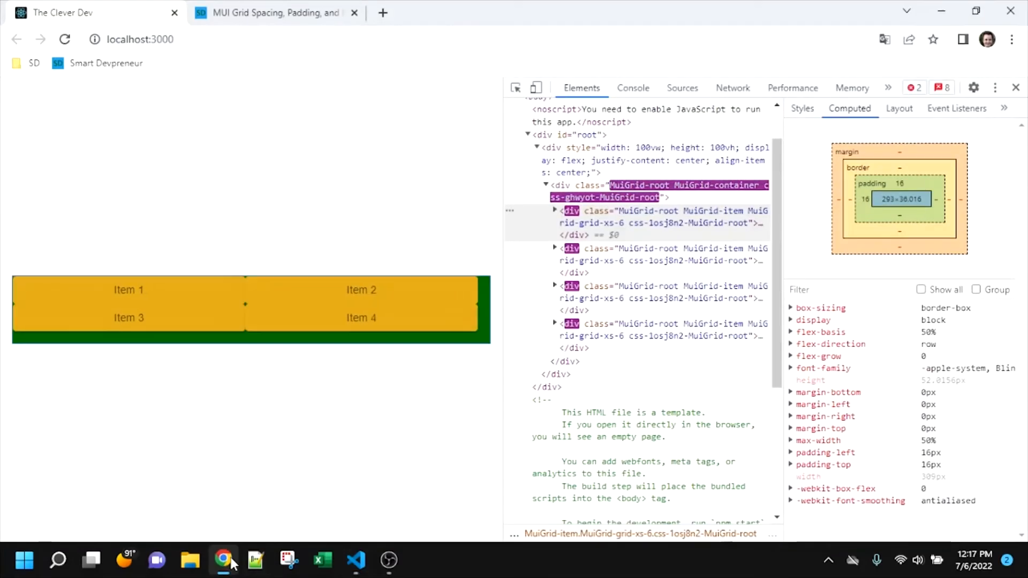
pyautogui.click(232, 563)
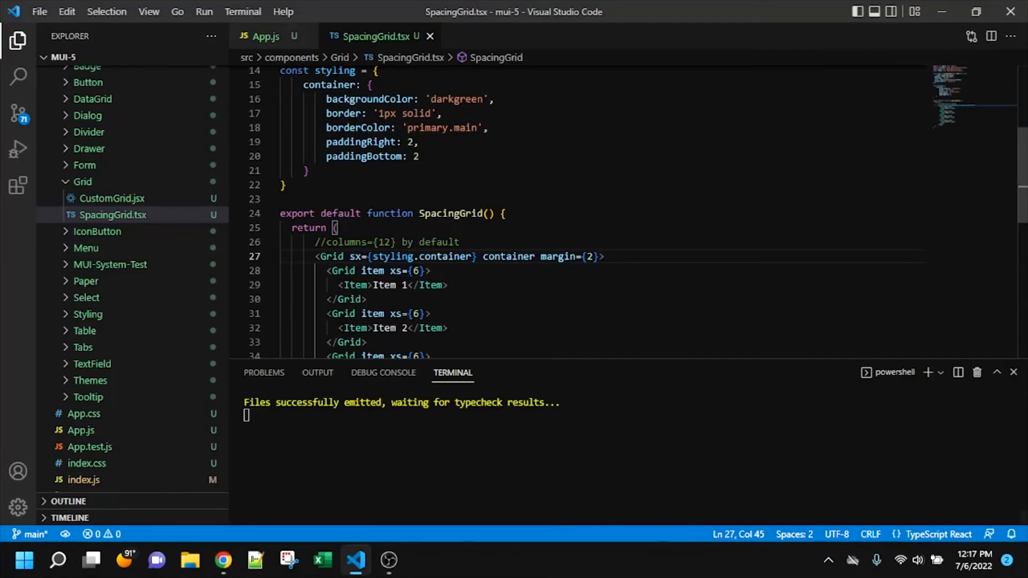
# Give the first Grid item sx={{paddingTop: 2, paddingLeft: 2}}, save, and check its offset in Chrome
pyautogui.click(384, 271)
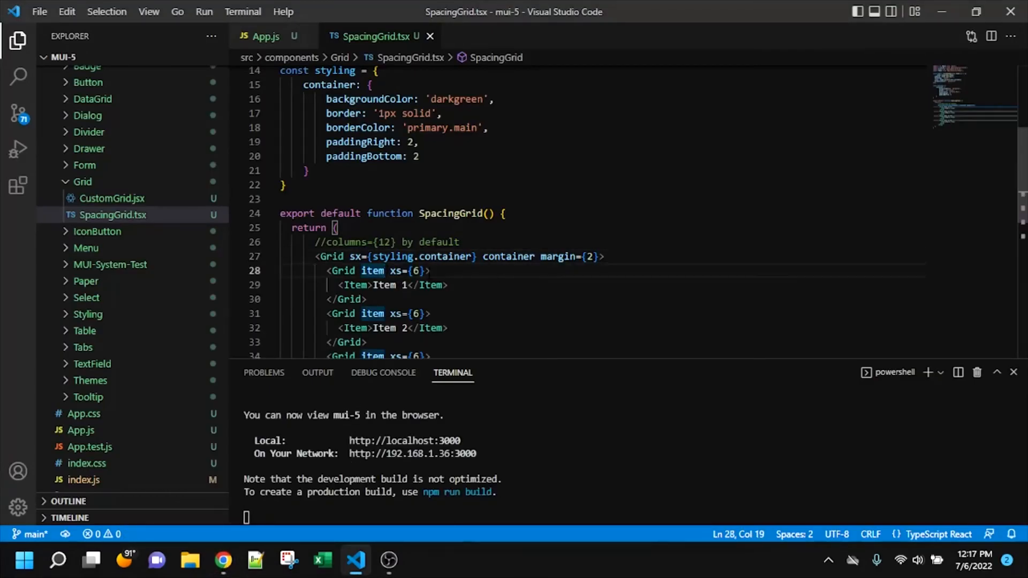
pyautogui.press('Right')
pyautogui.press('Right')
pyautogui.press('Right')
pyautogui.write('sx=')
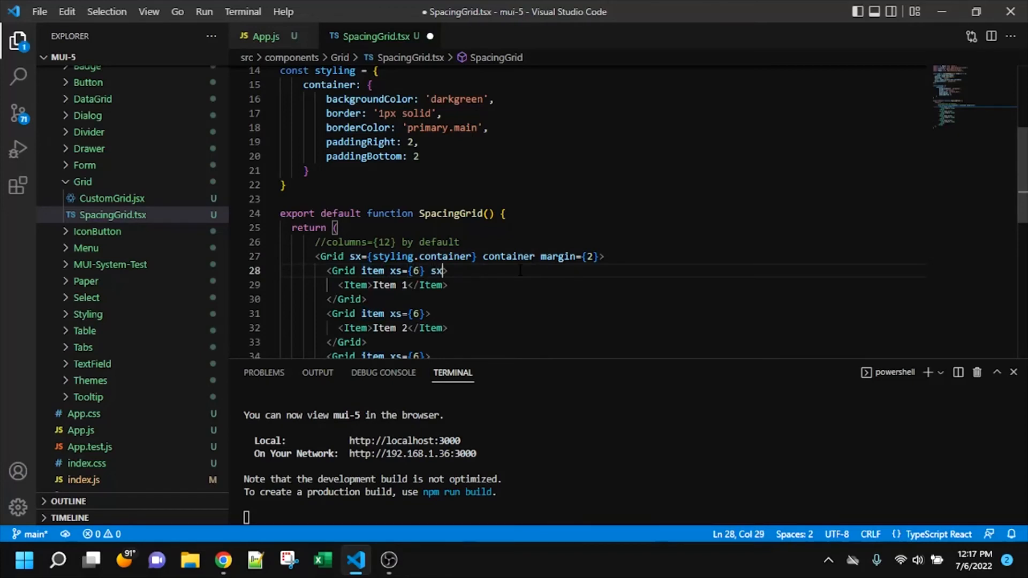
pyautogui.write('{{')
pyautogui.write('{paddingTop: 2, paddingLeft: 2')
pyautogui.hotkey('ctrl', 's')
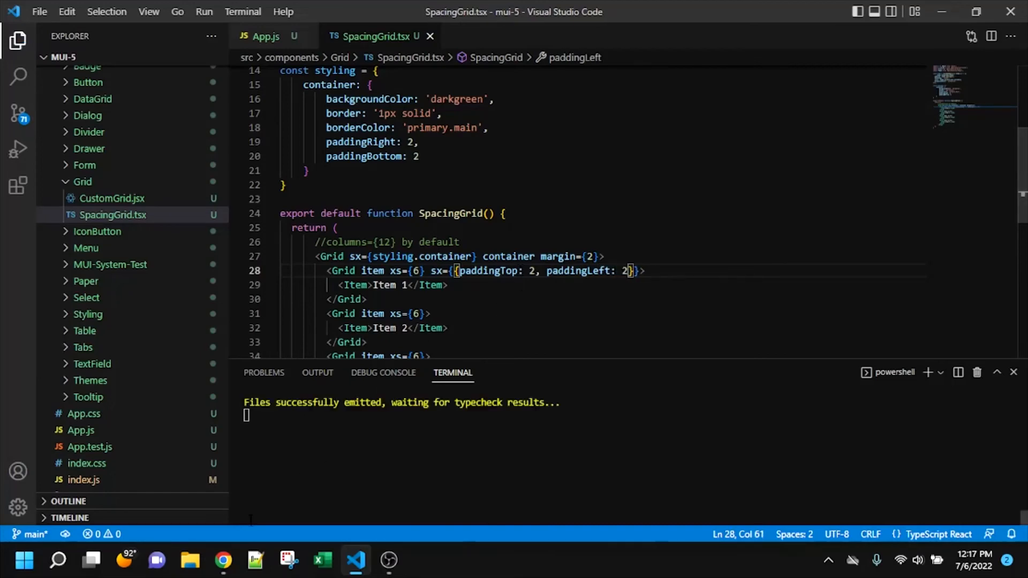
pyautogui.click(224, 559)
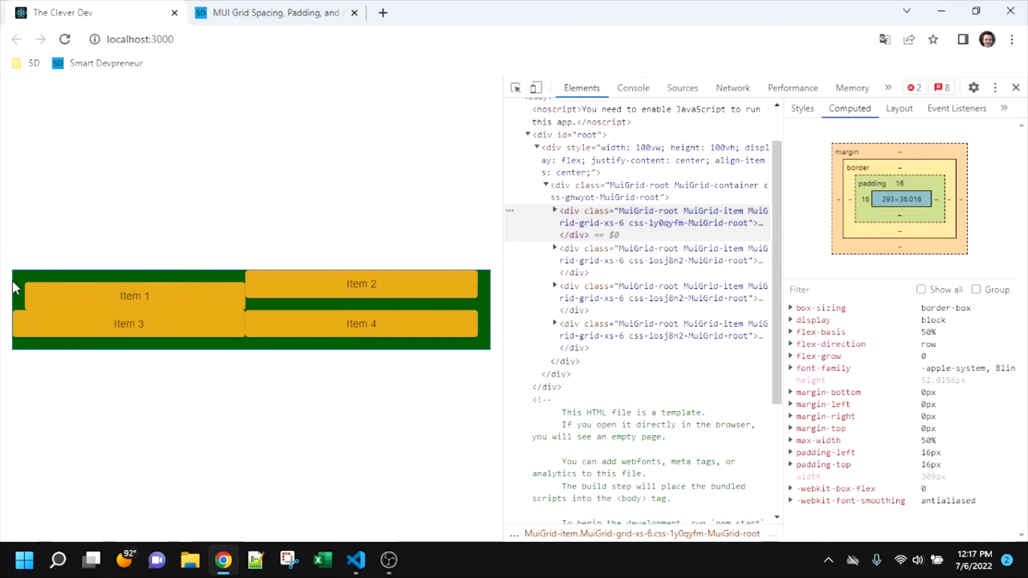
pyautogui.click(356, 560)
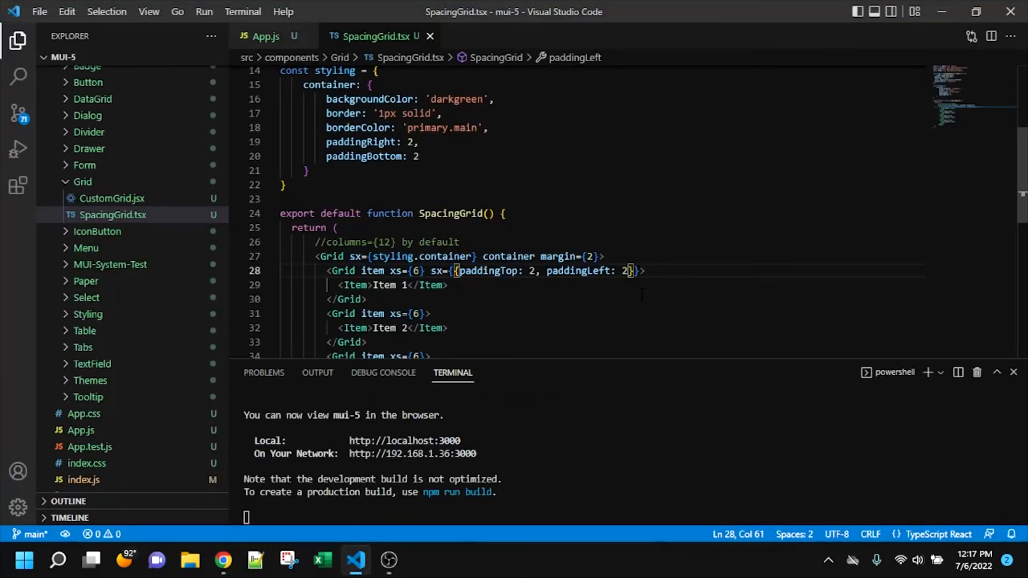
# Undo the first item's sx padding and restore the container's spacing={2}, then save
pyautogui.press('BackSpace')
pyautogui.press('BackSpace')
pyautogui.press('BackSpace')
pyautogui.press('BackSpace')
pyautogui.press('BackSpace')
pyautogui.press('BackSpace')
pyautogui.press('BackSpace')
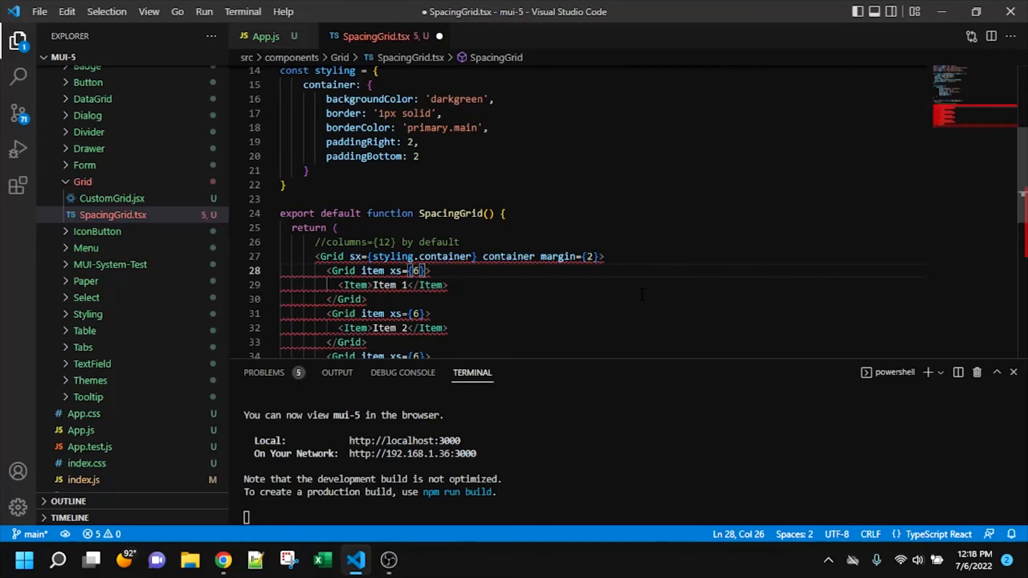
pyautogui.hotkey('ctrl', 'v')
pyautogui.hotkey('ctrl', 's')
# Rename spacing to rowSpacing={2} via IntelliSense, save, and view the row-only gaps in Chrome
pyautogui.click(592, 256)
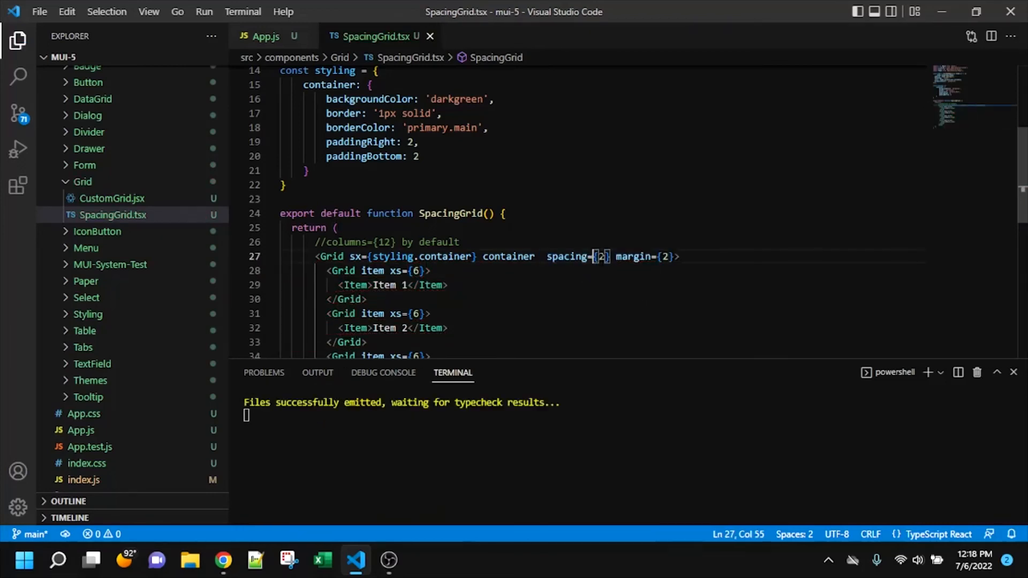
pyautogui.press('Left')
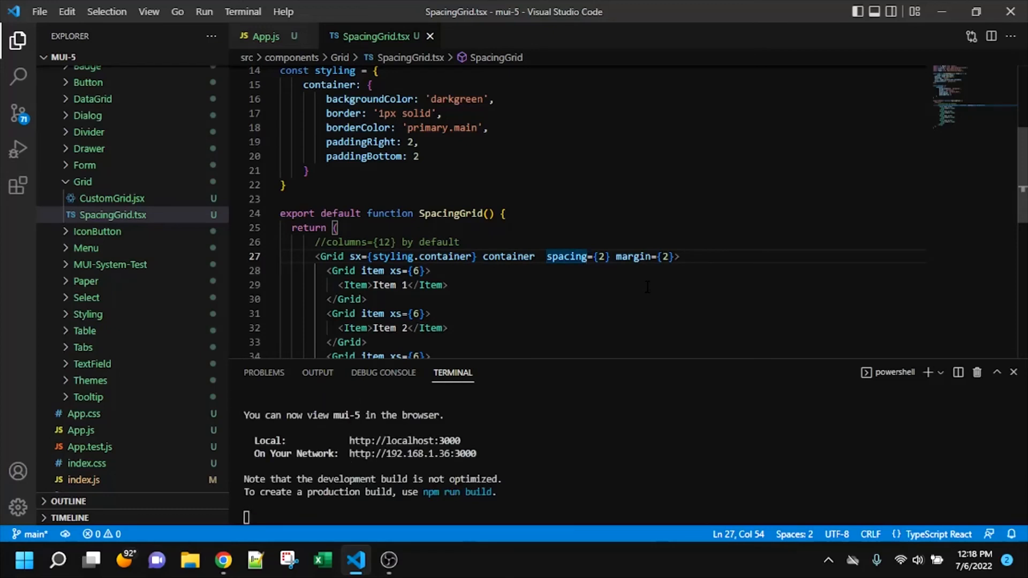
pyautogui.moveTo(547, 257); pyautogui.dragTo(610, 257)
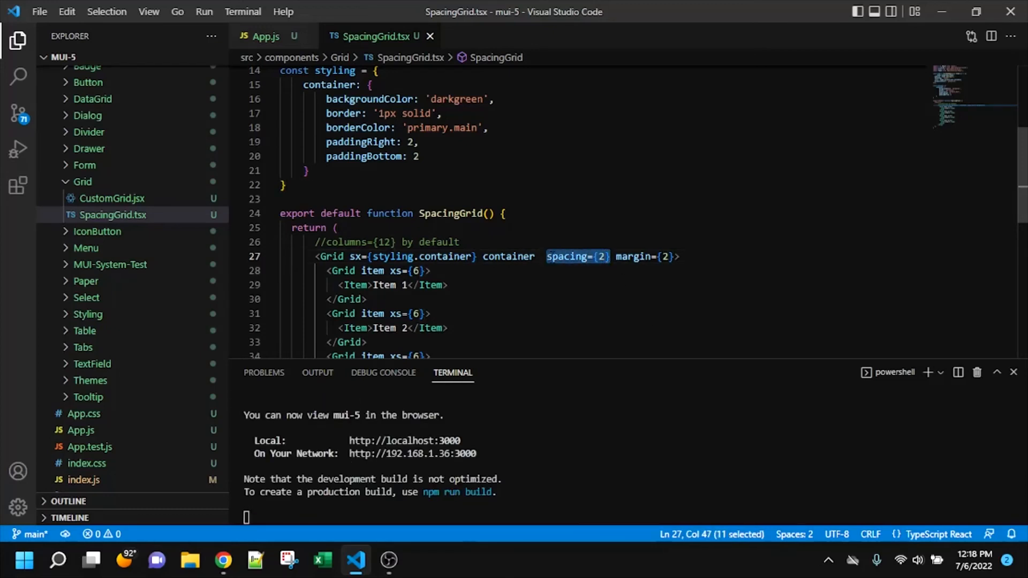
pyautogui.write('spacin')
pyautogui.press('Down')
pyautogui.press('Return')
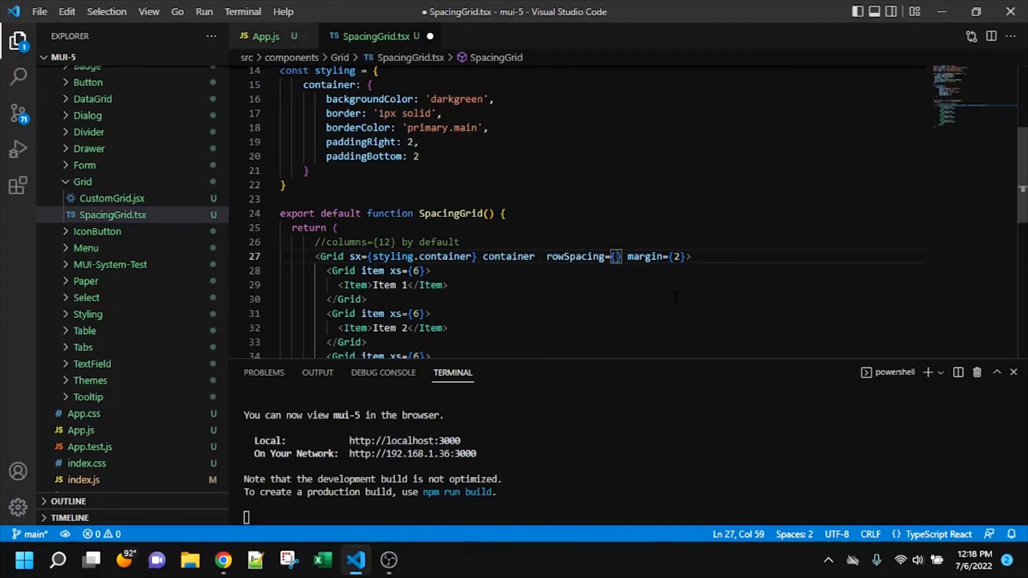
pyautogui.write('2')
pyautogui.hotkey('ctrl', 's')
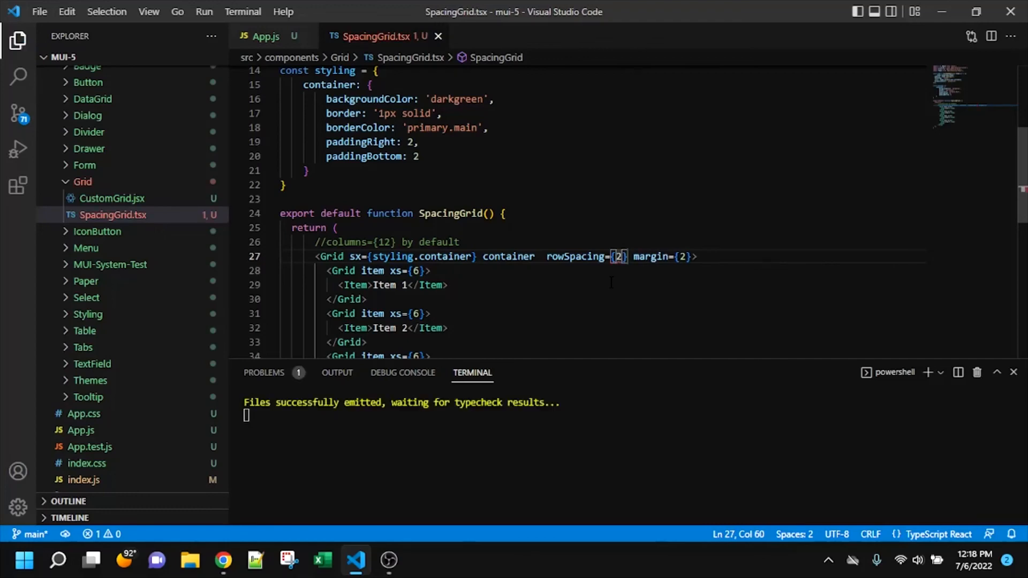
pyautogui.click(223, 560)
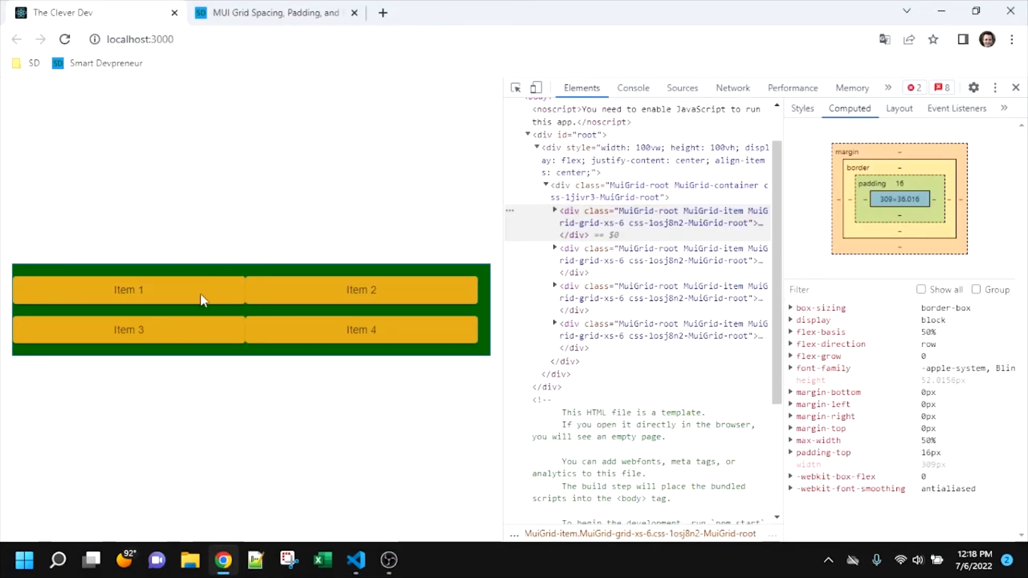
# Change rowSpacing to columnSpacing={2} on line 27, save, and confirm column-only gaps in Chrome
pyautogui.click(223, 559)
pyautogui.doubleClick(575, 257)
pyautogui.write('columnSpacing')
pyautogui.hotkey('ctrl', 's')
pyautogui.click(223, 560)
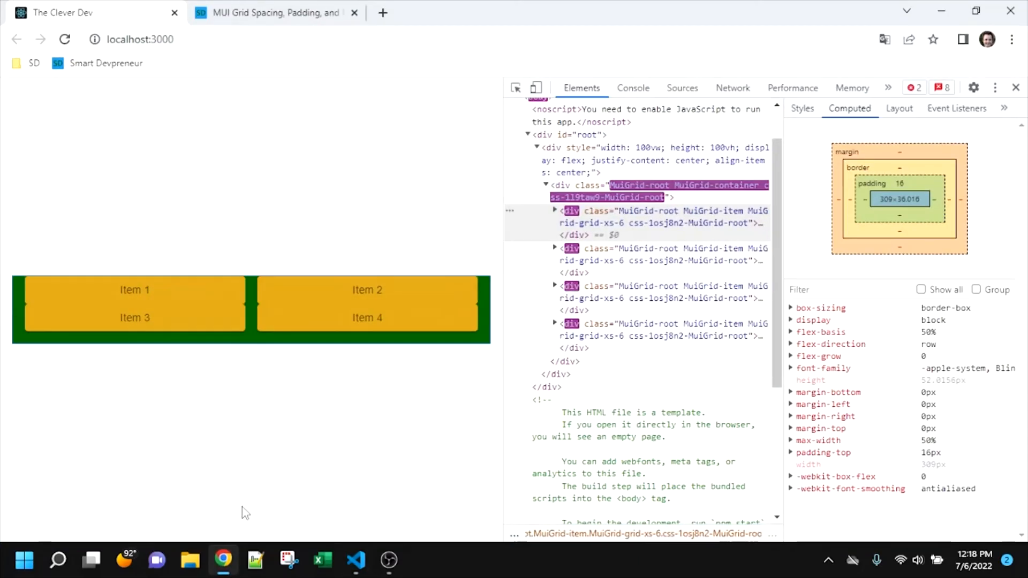
pyautogui.click(223, 560)
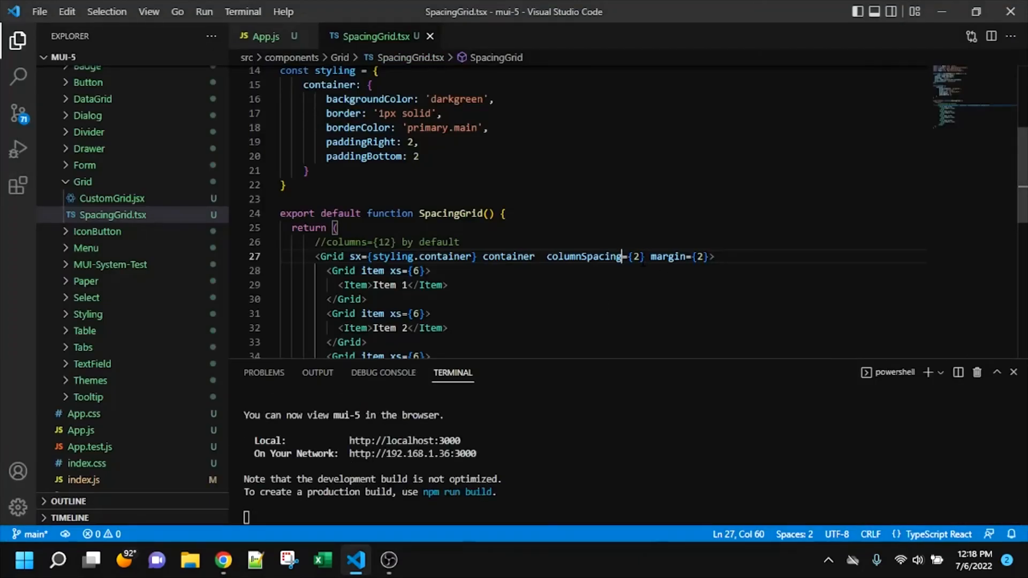
pyautogui.click(223, 560)
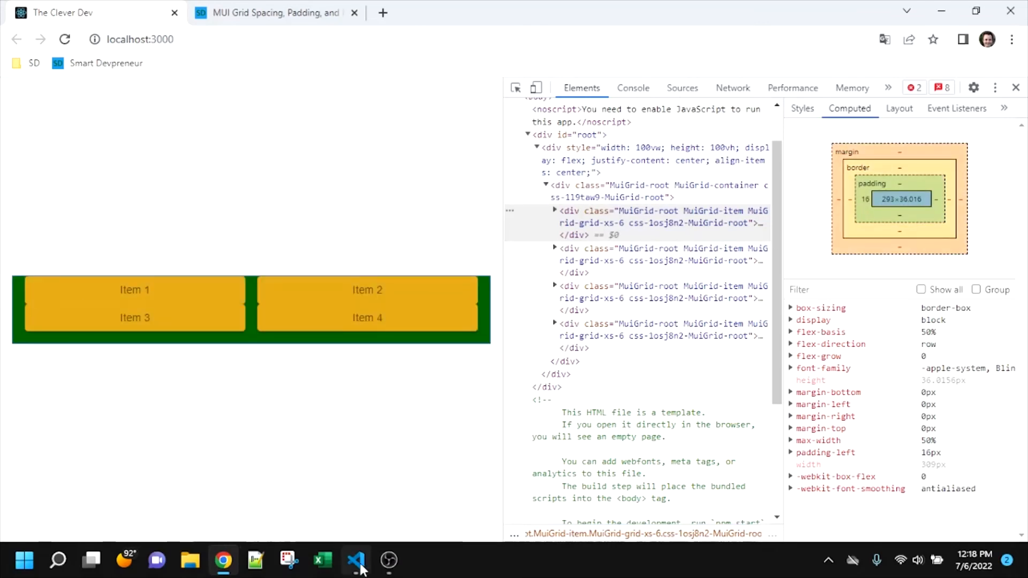
pyautogui.click(357, 559)
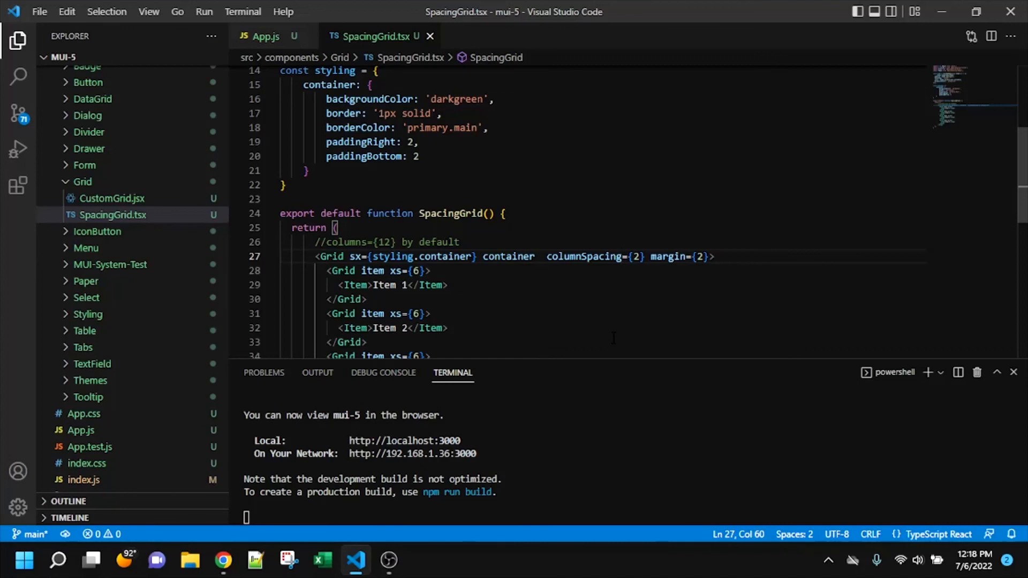
pyautogui.scroll(-2, 612, 337)
pyautogui.scroll(-1, 635, 270)
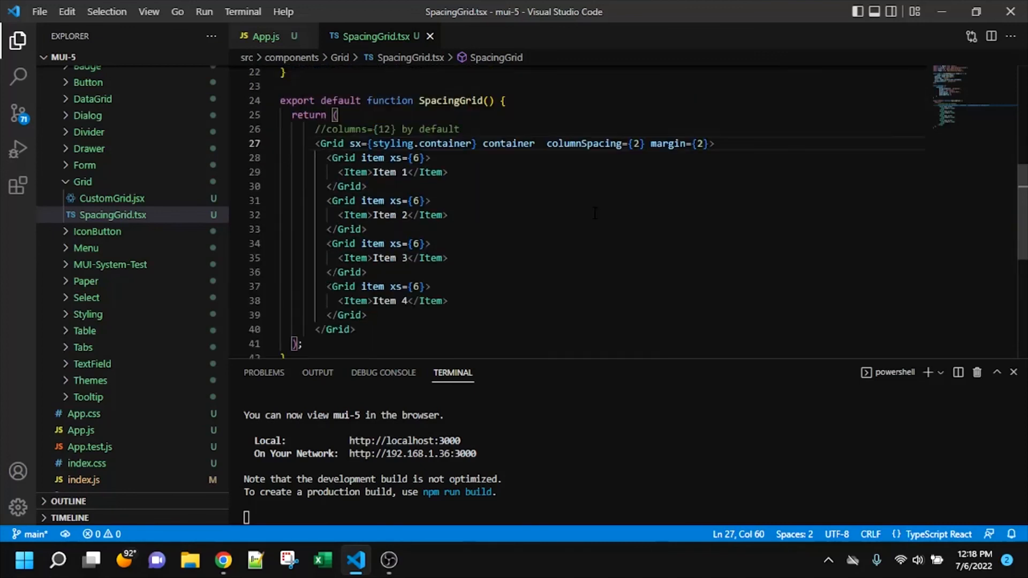